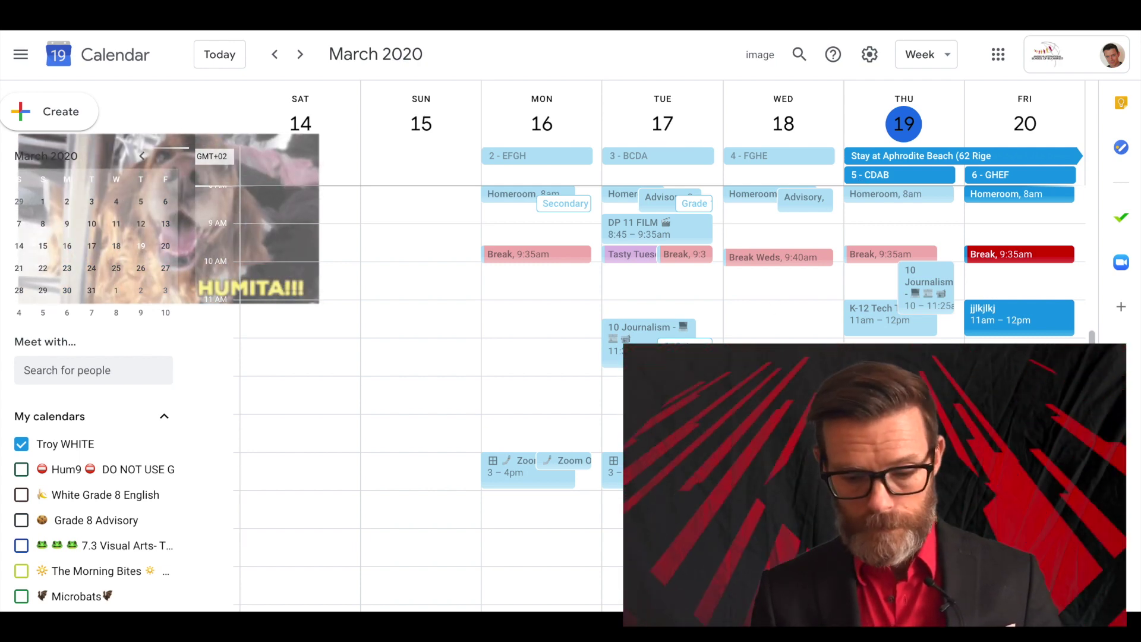
Copy the Zoom links description from the Tuesday Zoom office hours event, closing it unchanged
left_click(612, 470)
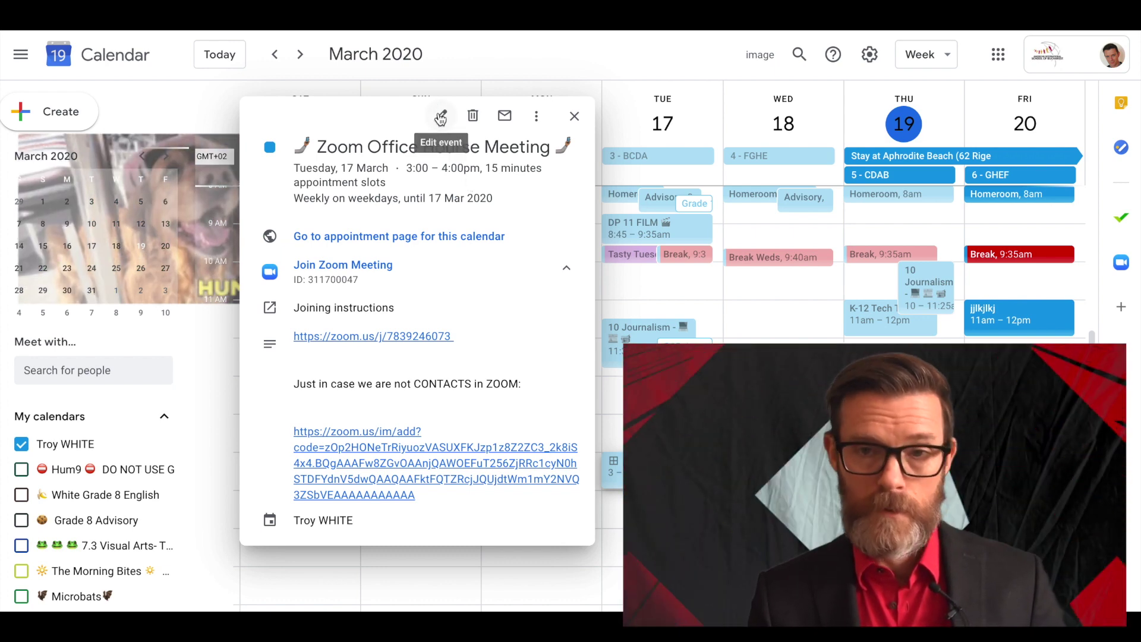
left_click(439, 115)
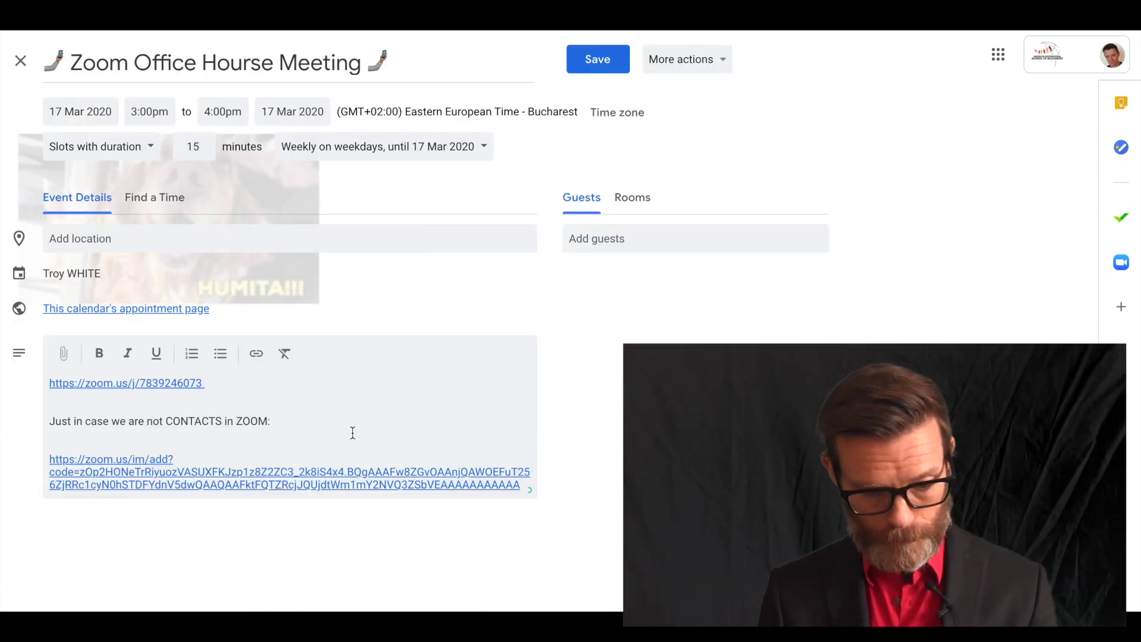
key("ctrl+a")
key("ctrl+c")
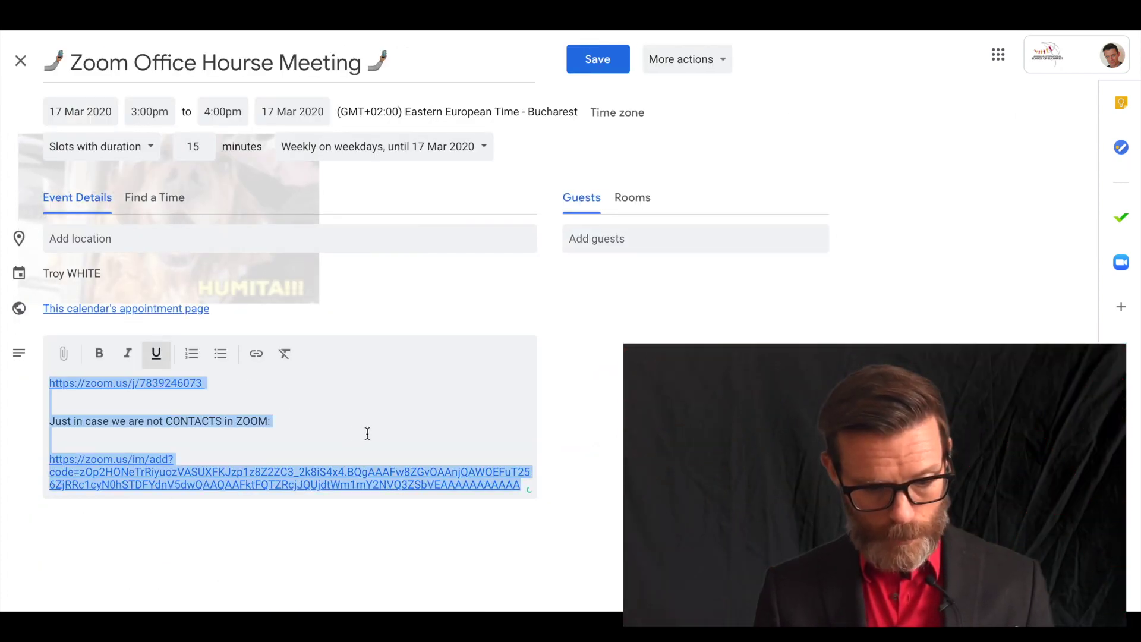
left_click(368, 433)
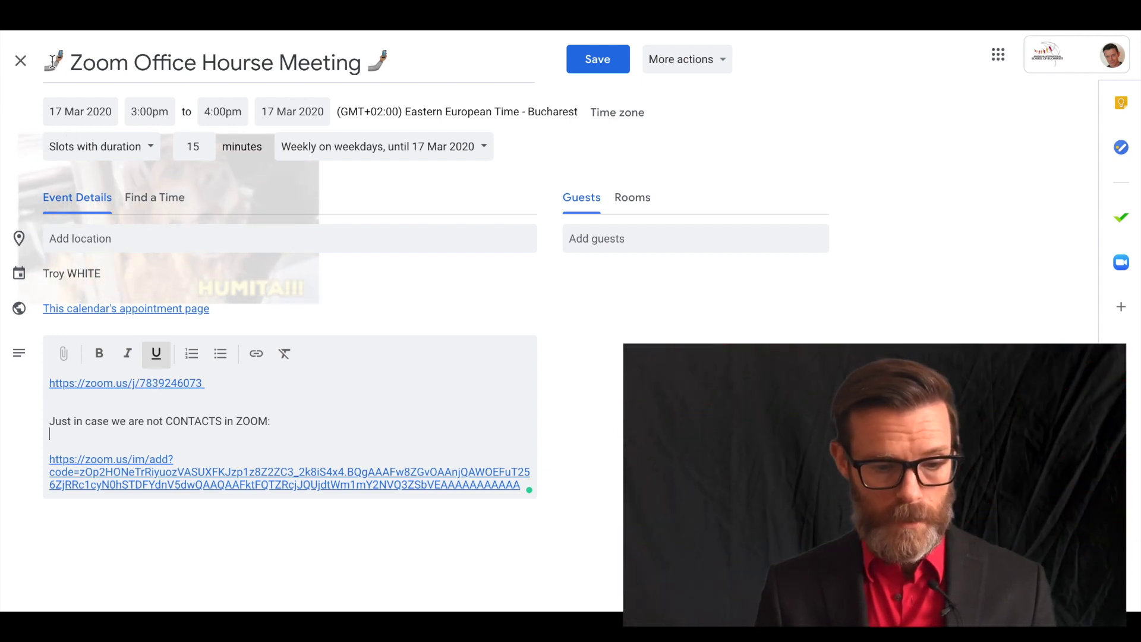
left_click(21, 67)
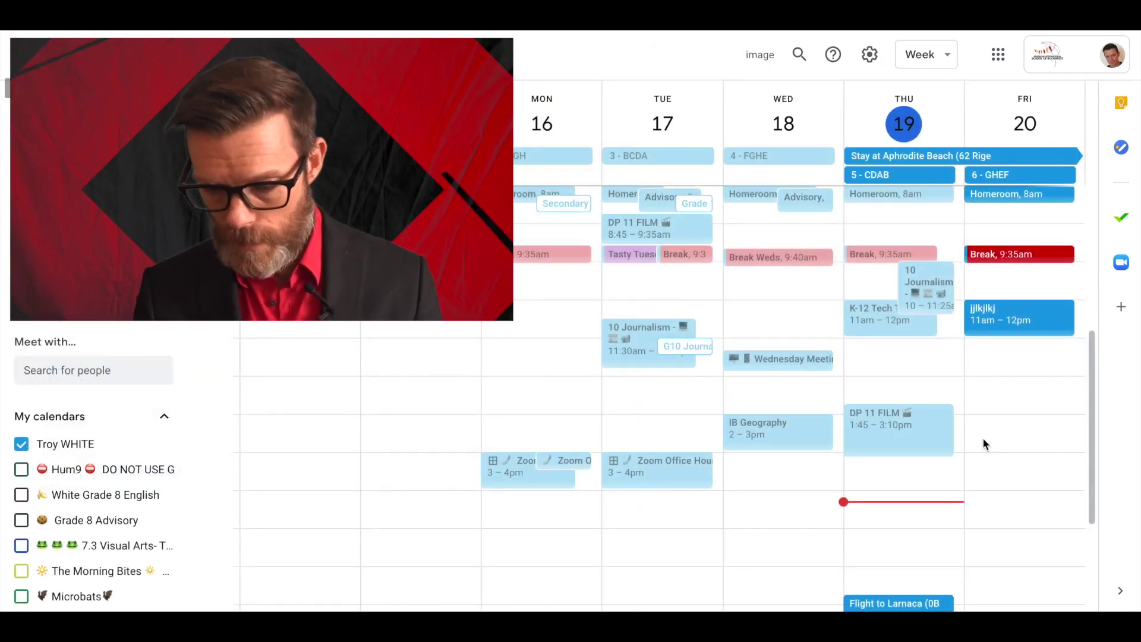
Create Office Hours appointment slots on Friday 20 March, 3:00–4:00pm, in 15-minute slots
left_click(983, 439)
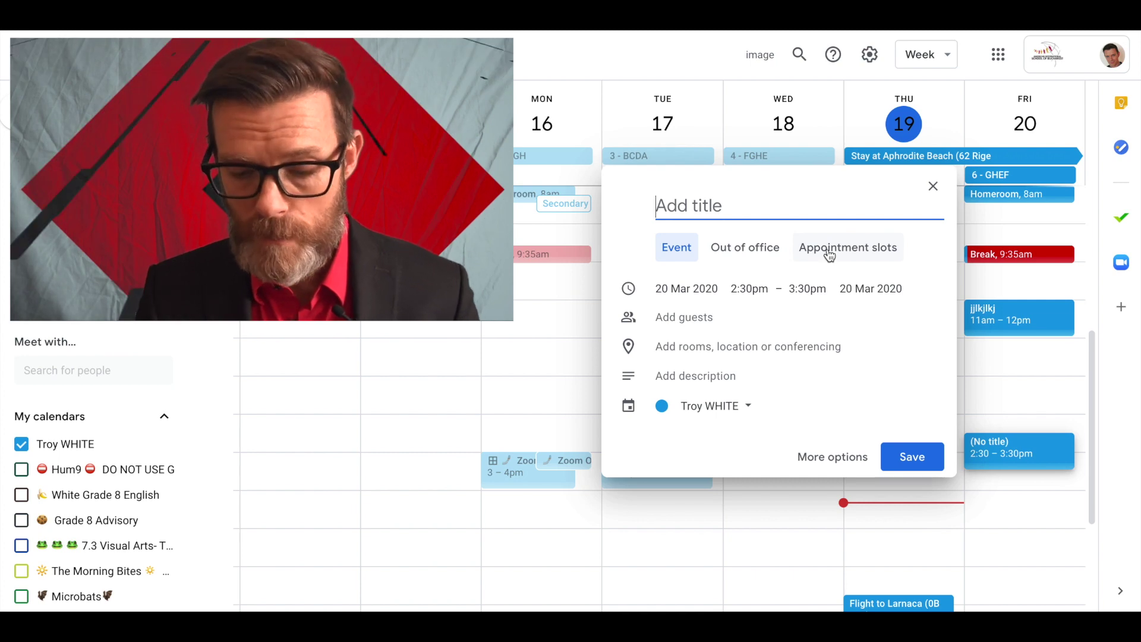
left_click(830, 256)
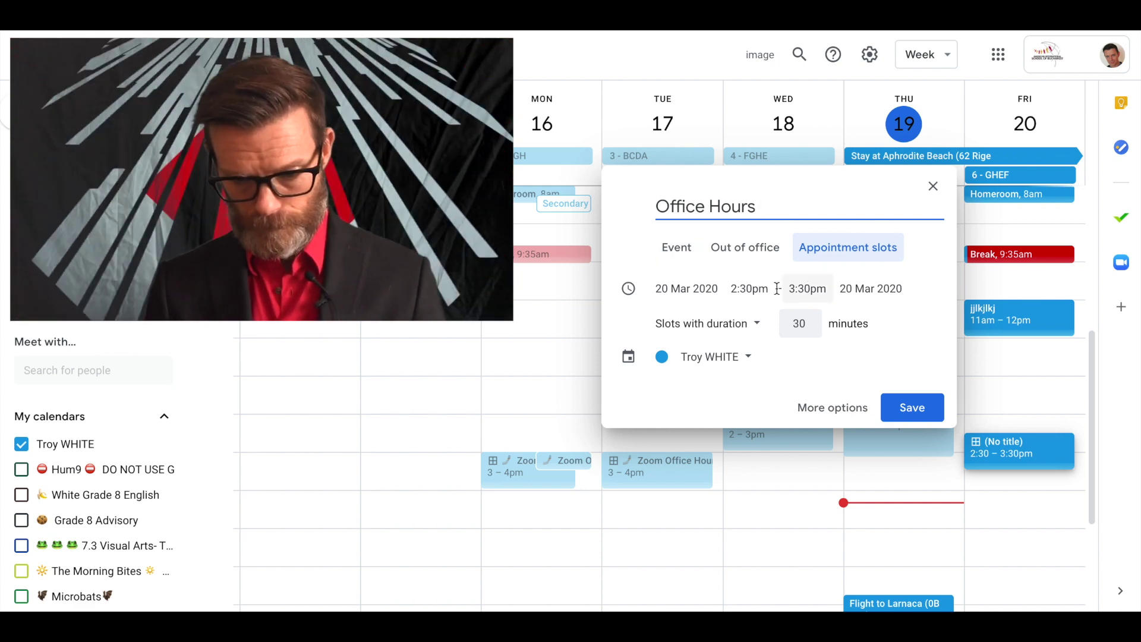
left_click(743, 289)
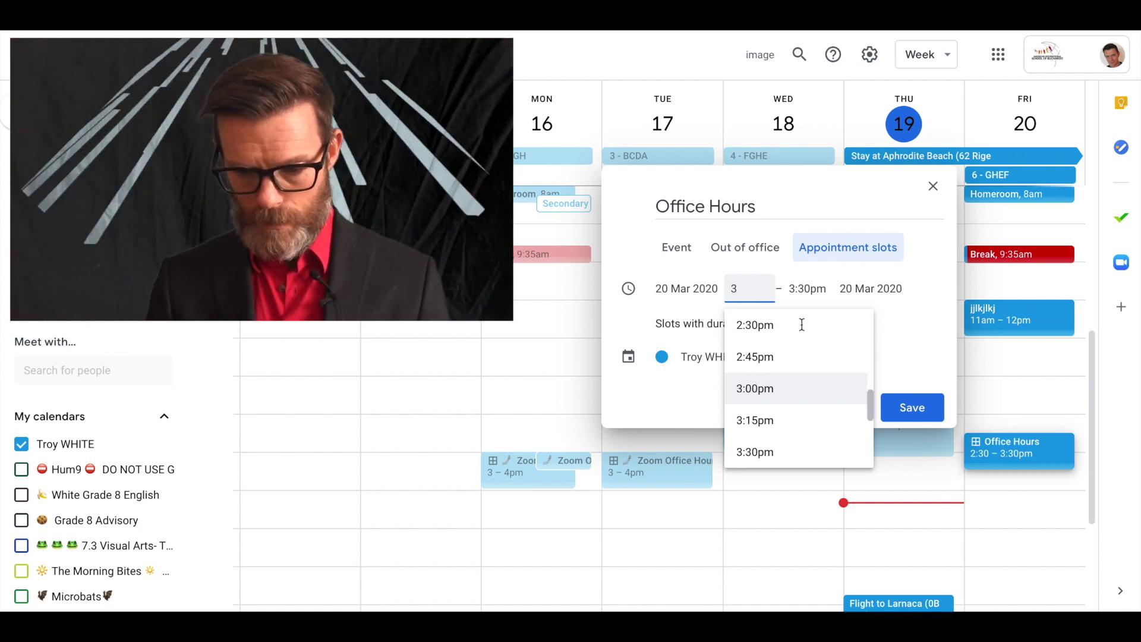
type("3")
key("Return")
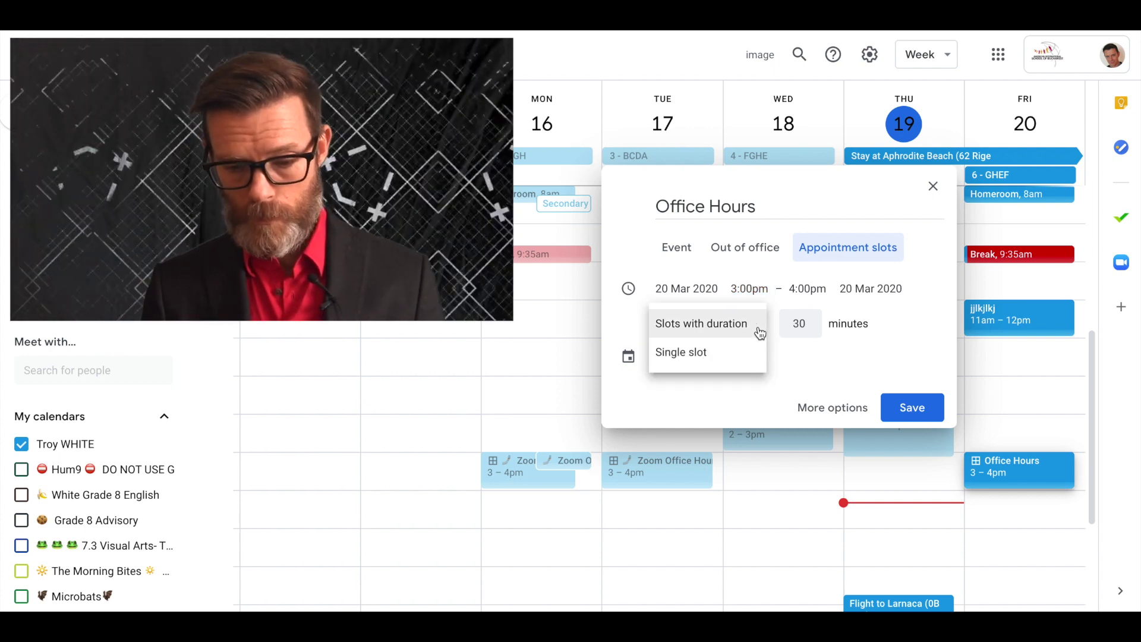
left_click(850, 302)
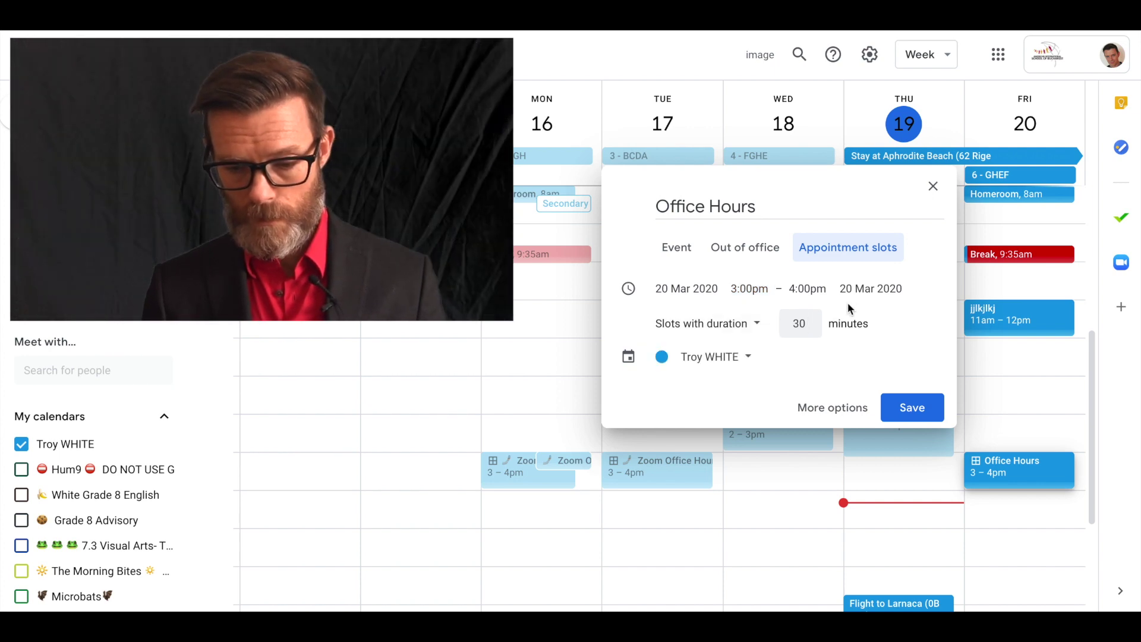
left_click(801, 324)
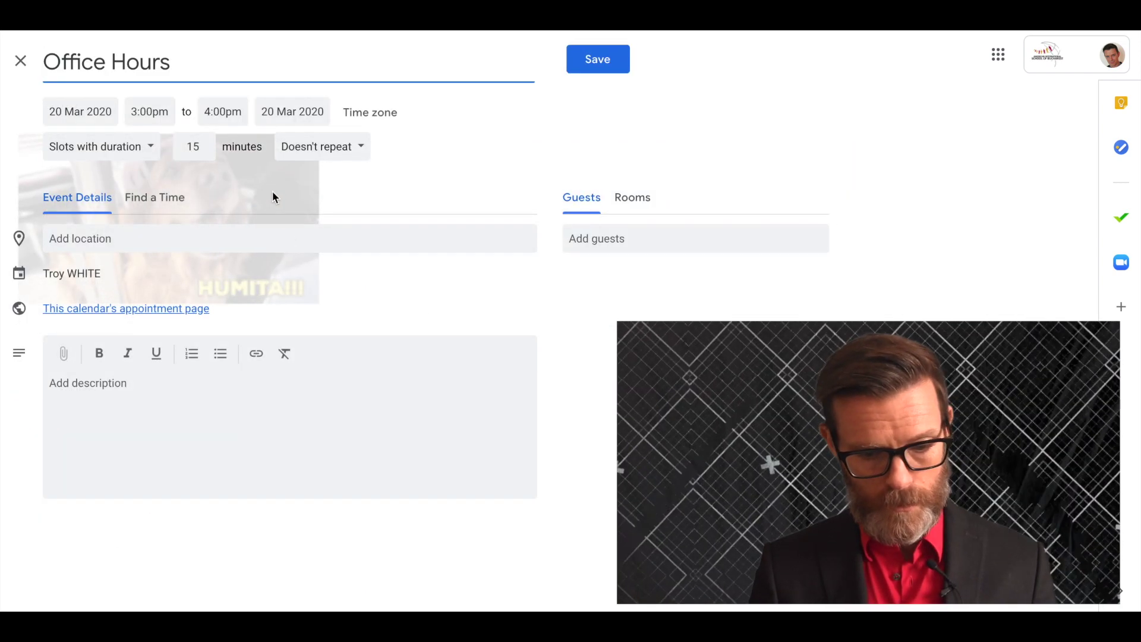
left_click(363, 149)
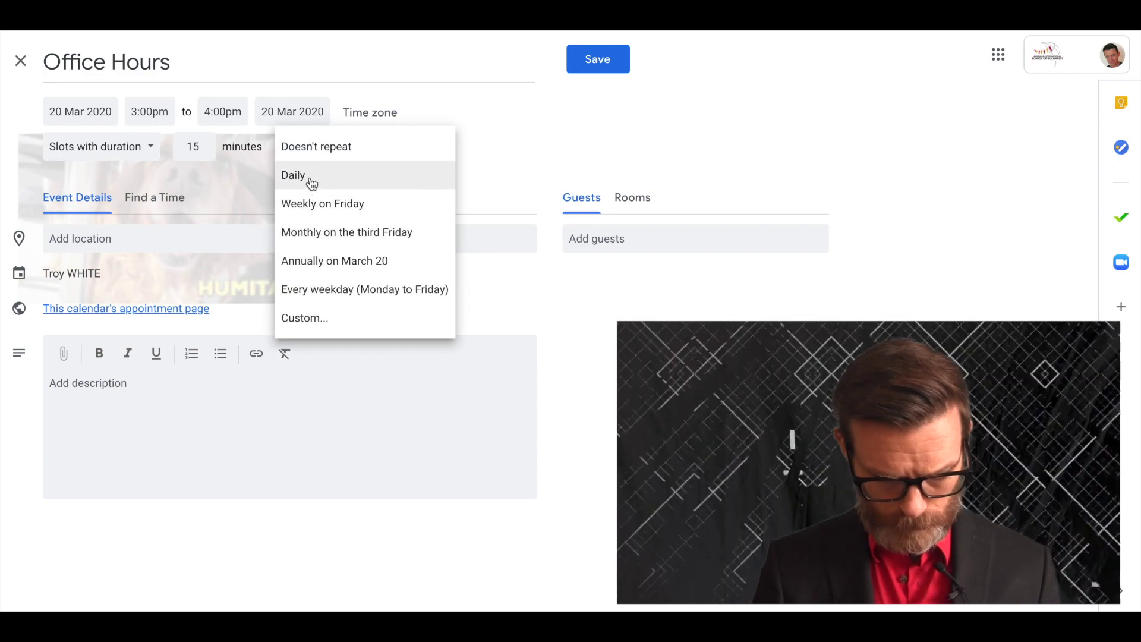
Repeat the slots every weekday, paste the Zoom links into the description, and save
left_click(332, 291)
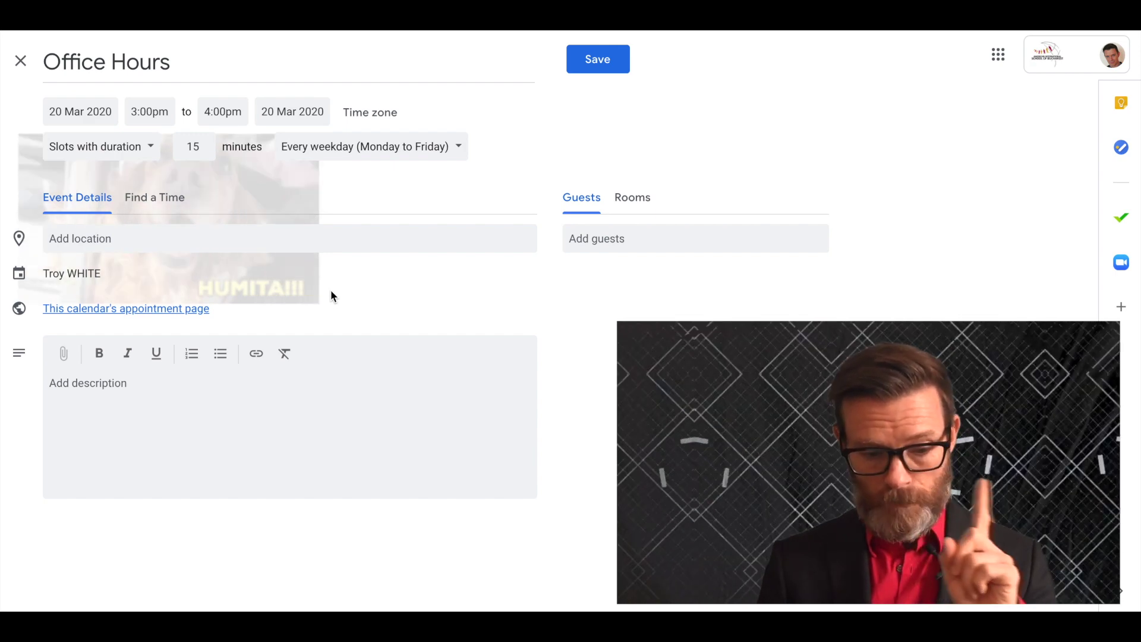
left_click(140, 394)
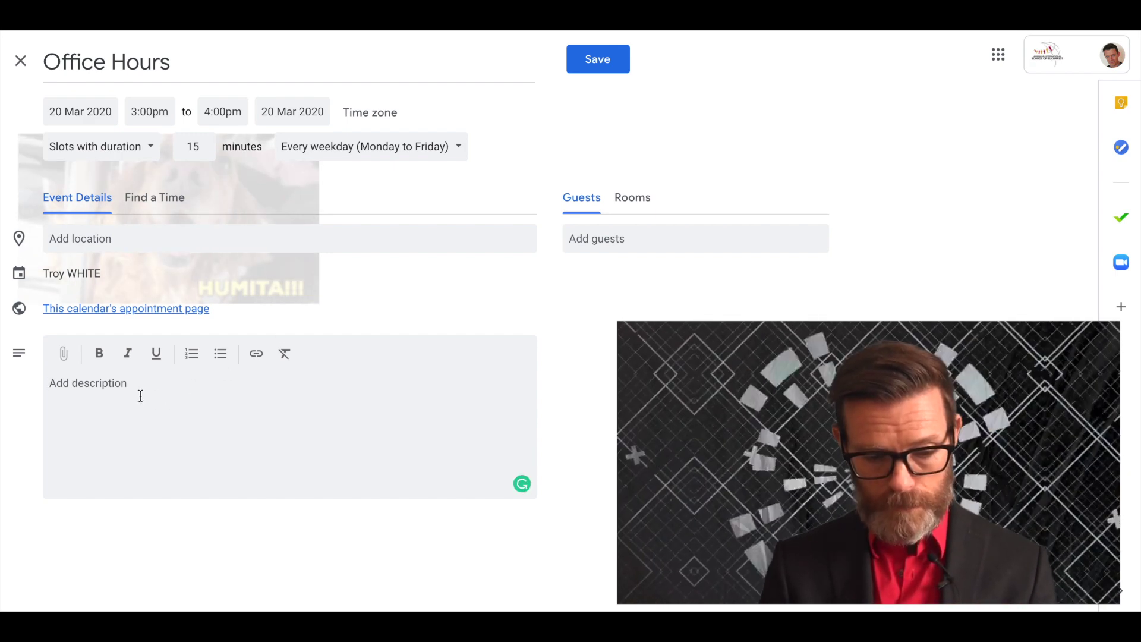
key("ctrl+v")
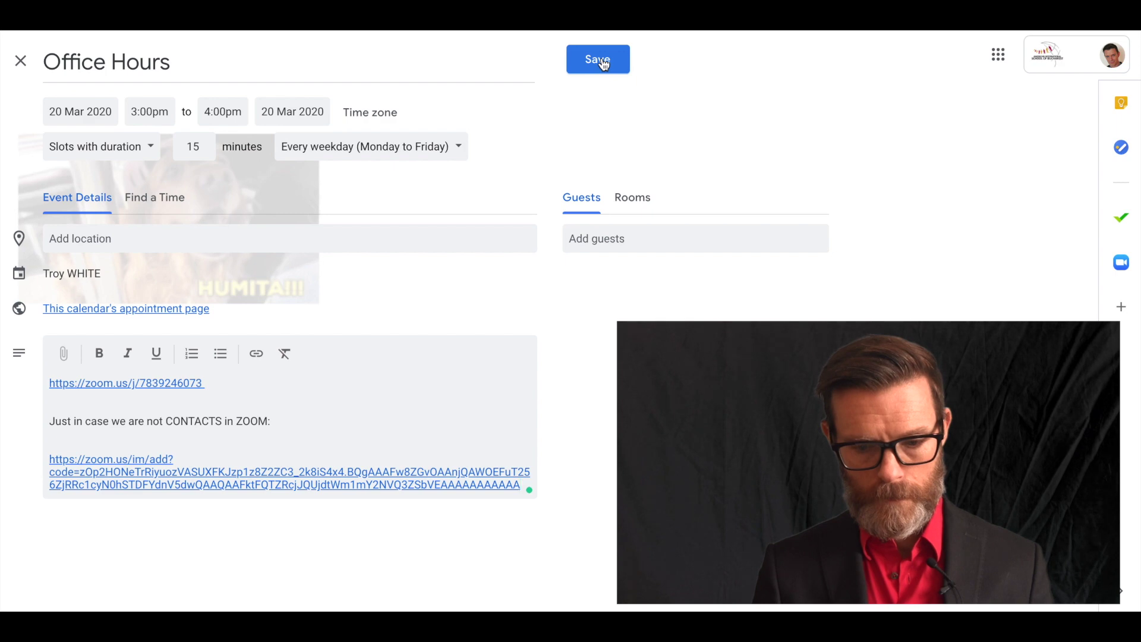
left_click(602, 61)
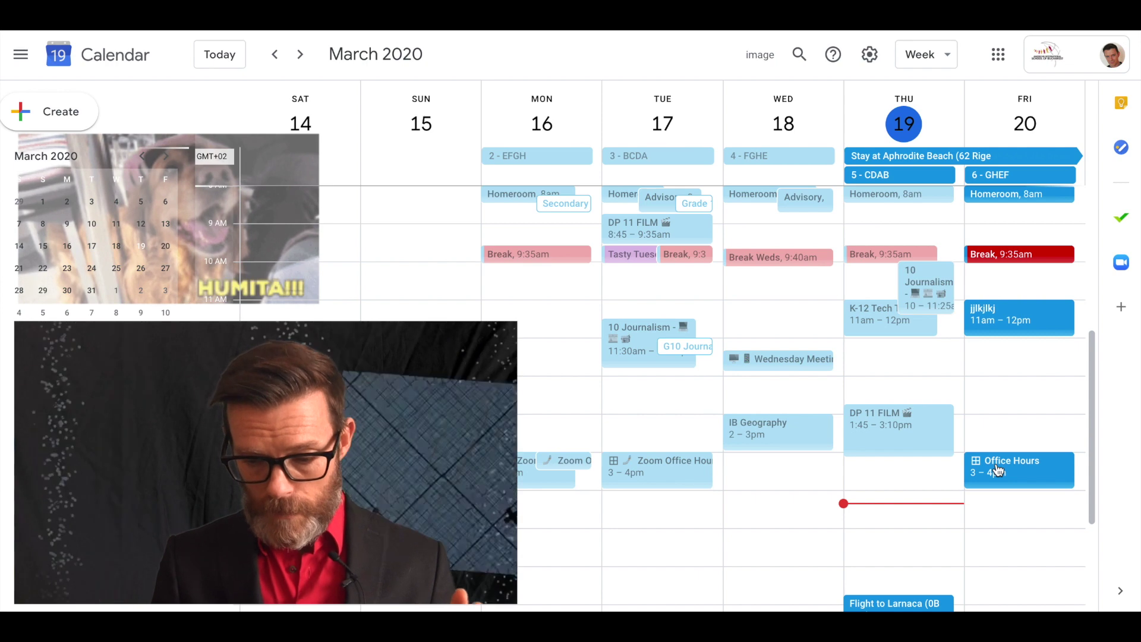
Open the Friday Office Hours event and go to its appointment page for 14–20 March 2020
left_click(997, 470)
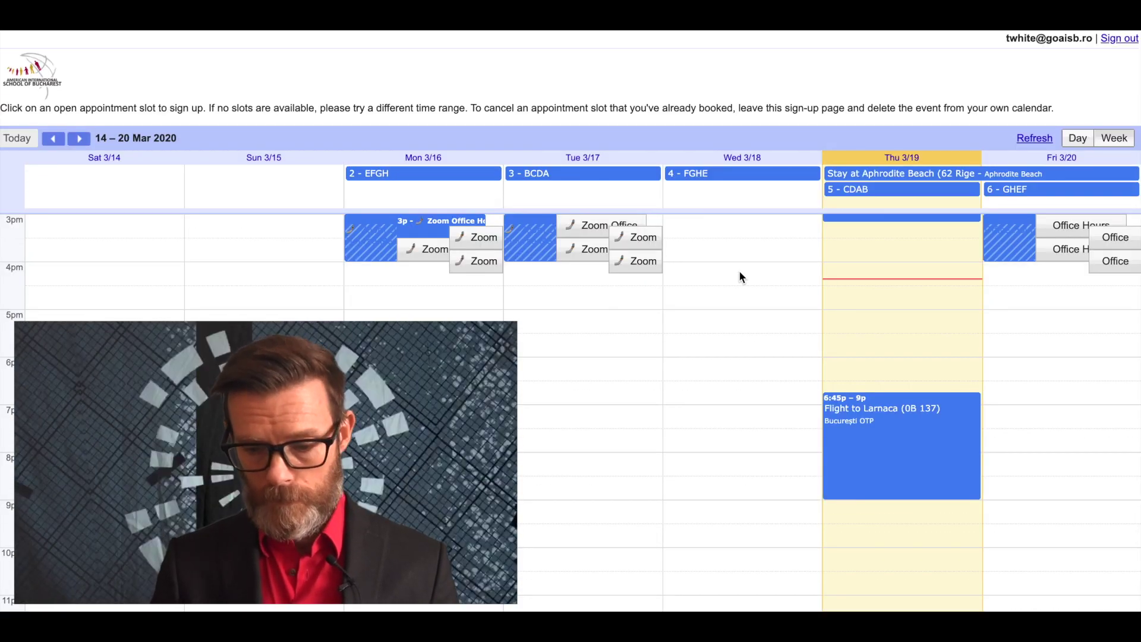
scroll(667, 416, "up", 3)
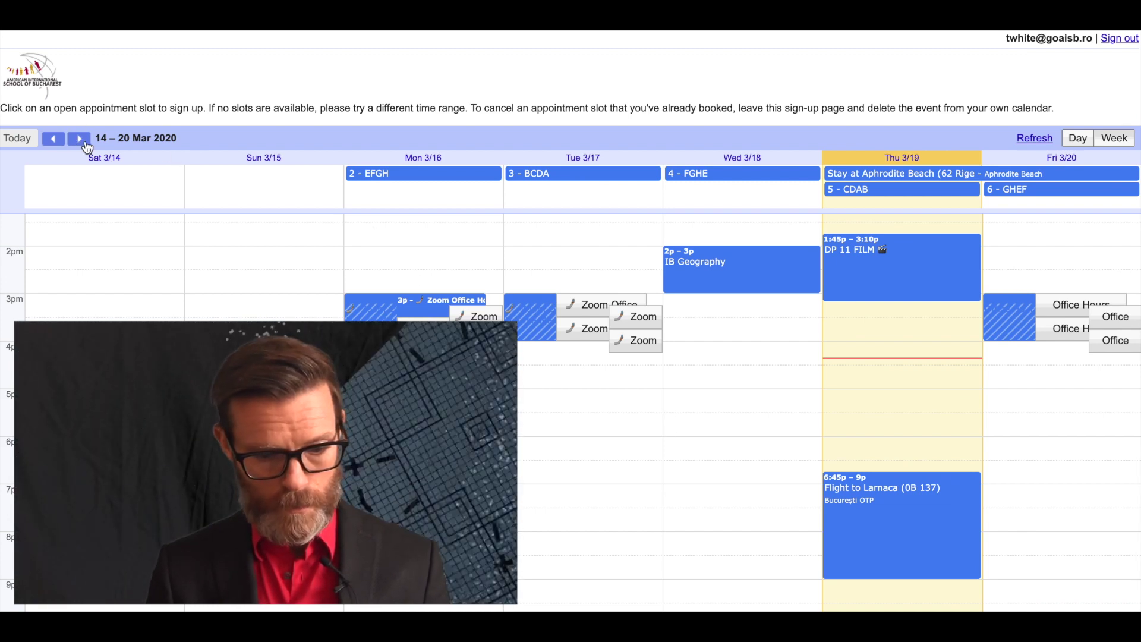
Advance the appointment page to 21–27 March and pick the Wed 25 March 3:15pm slot
left_click(79, 138)
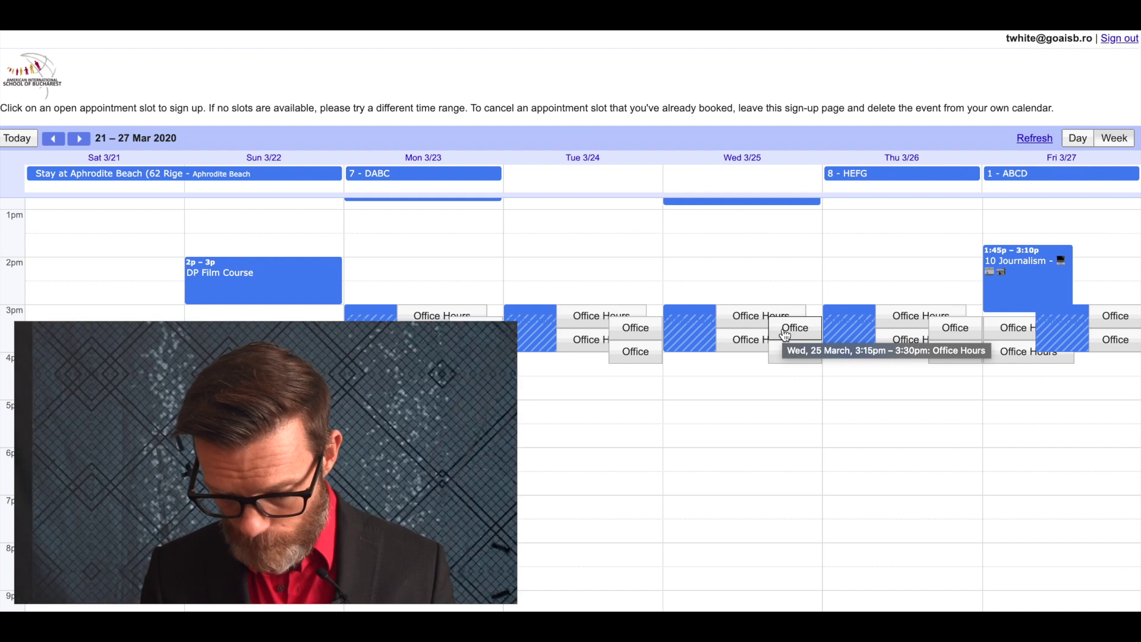
left_click(784, 334)
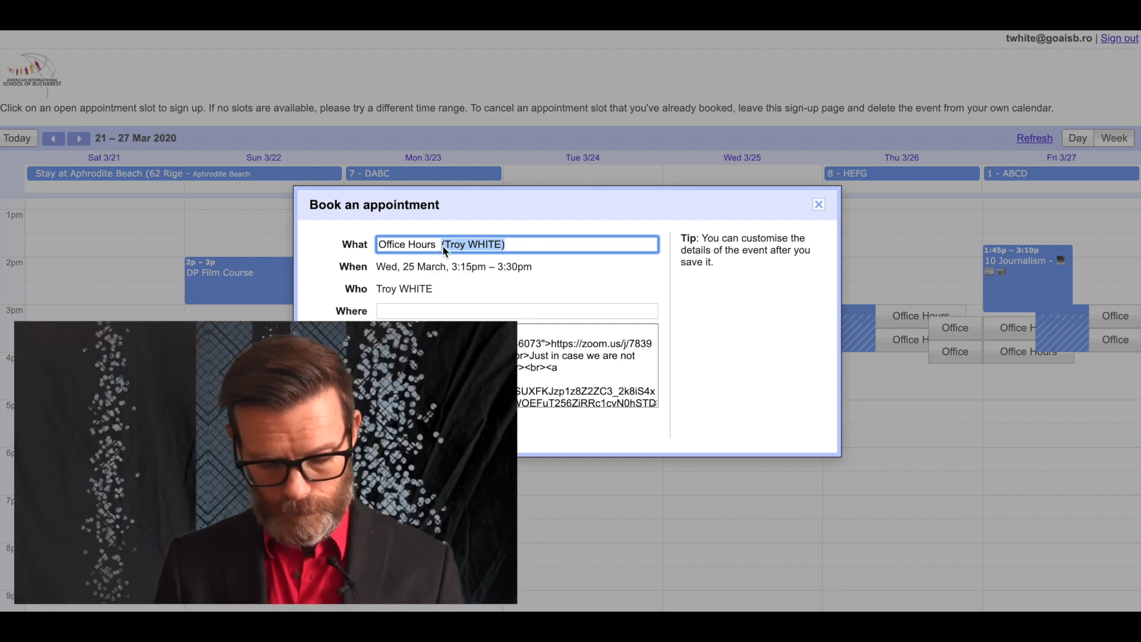
Enter 'Sudent X' as the booking name and submit the 3:15pm reservation
type("Su")
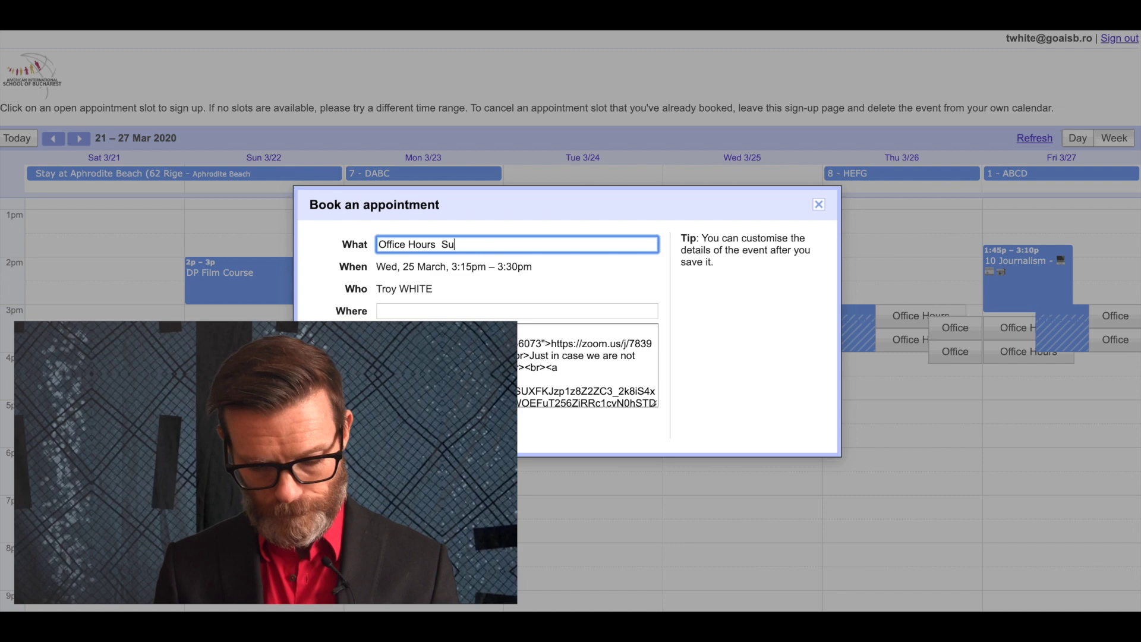
type("dent ")
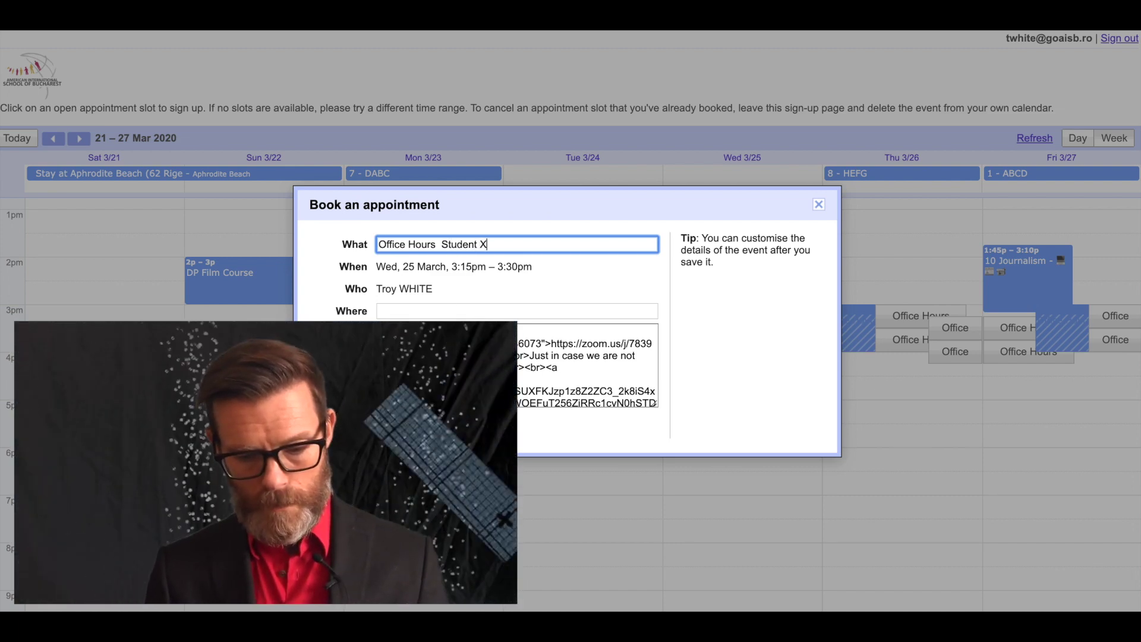
type("X")
key("Return")
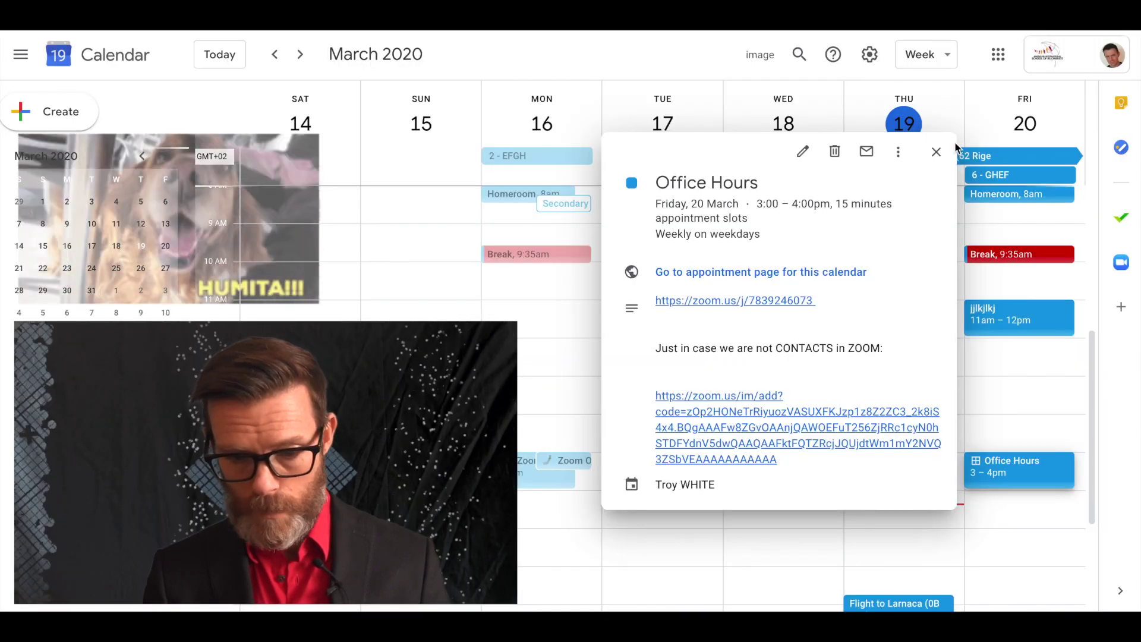
Go to the 21–27 March week, open the Office Hours Student X booking, and show its options
left_click(937, 152)
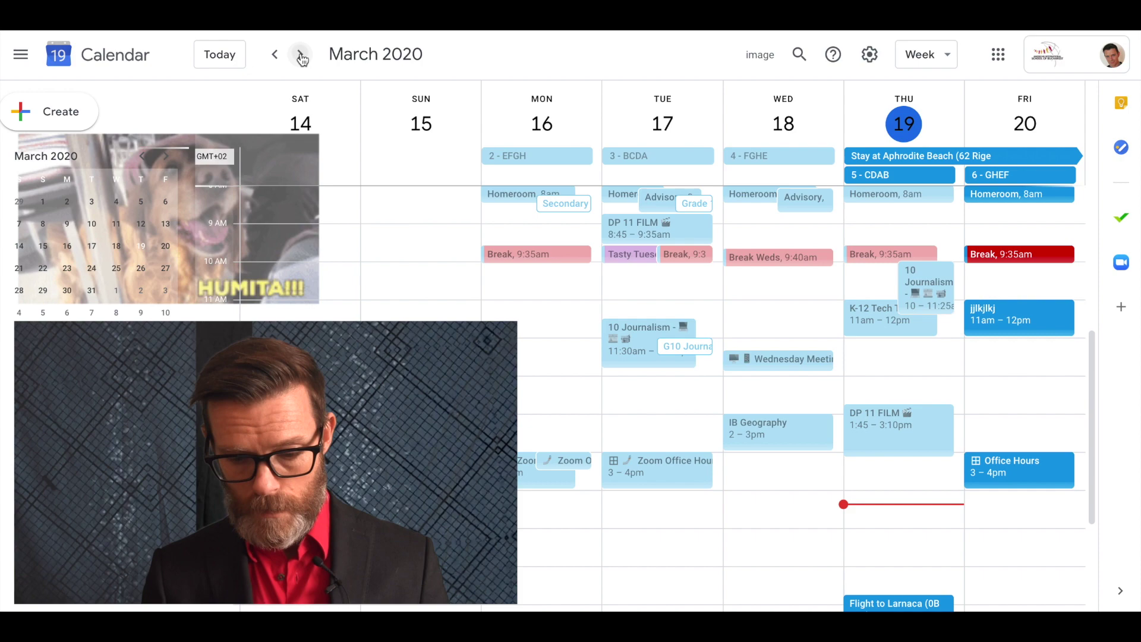
left_click(301, 56)
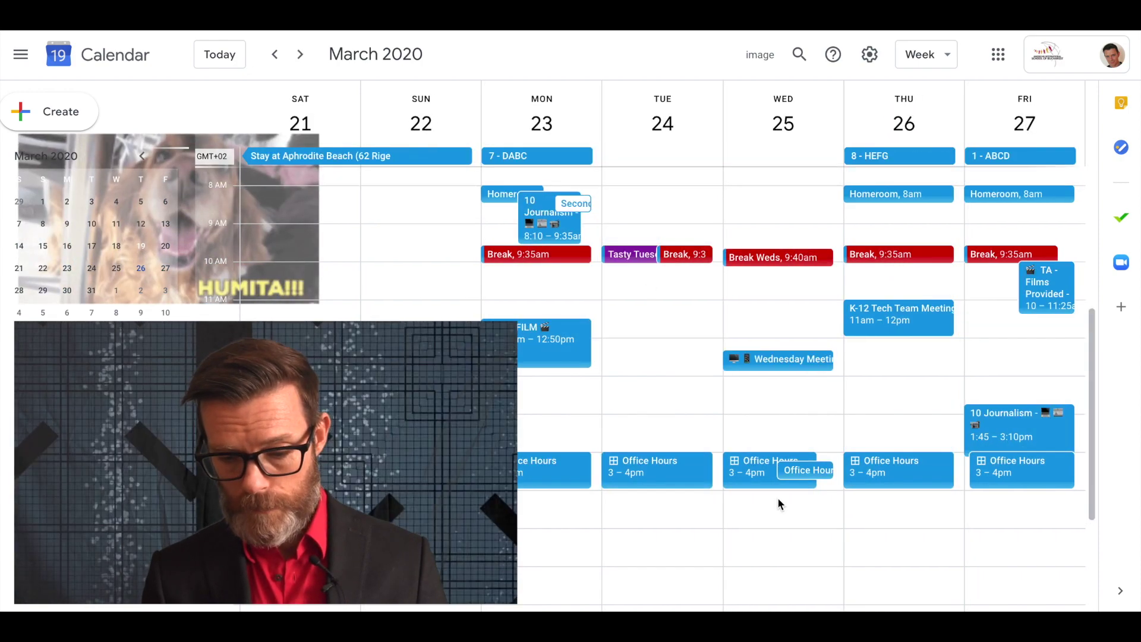
left_click(809, 469)
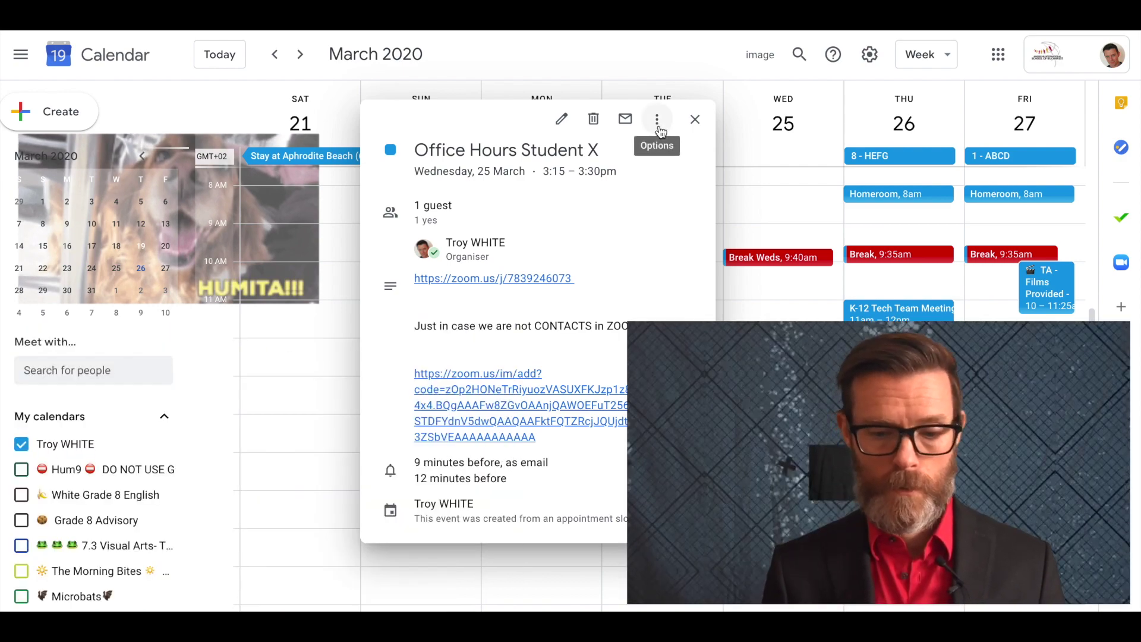
left_click(657, 120)
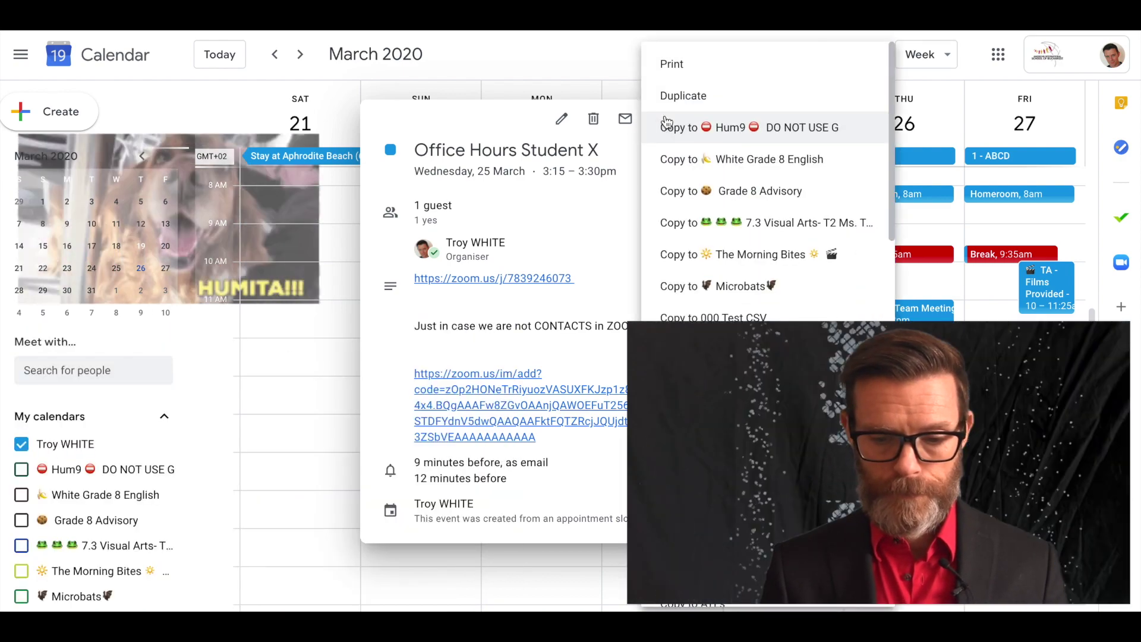
Attach Zoom Meeting conferencing to the Student X booking and save it
key("Escape")
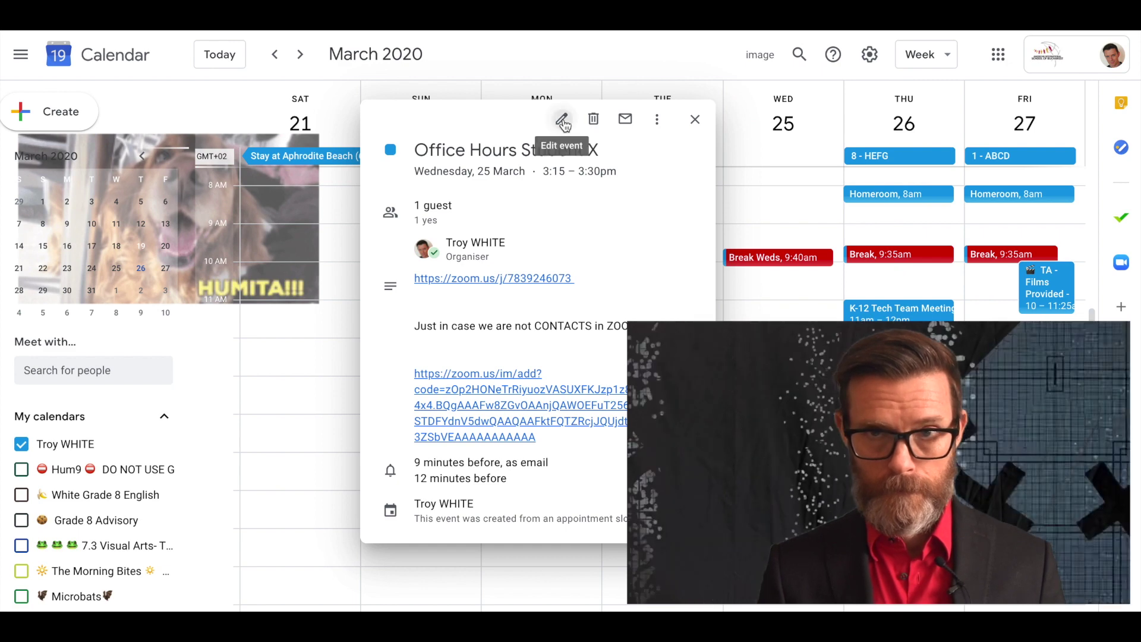
key("Escape")
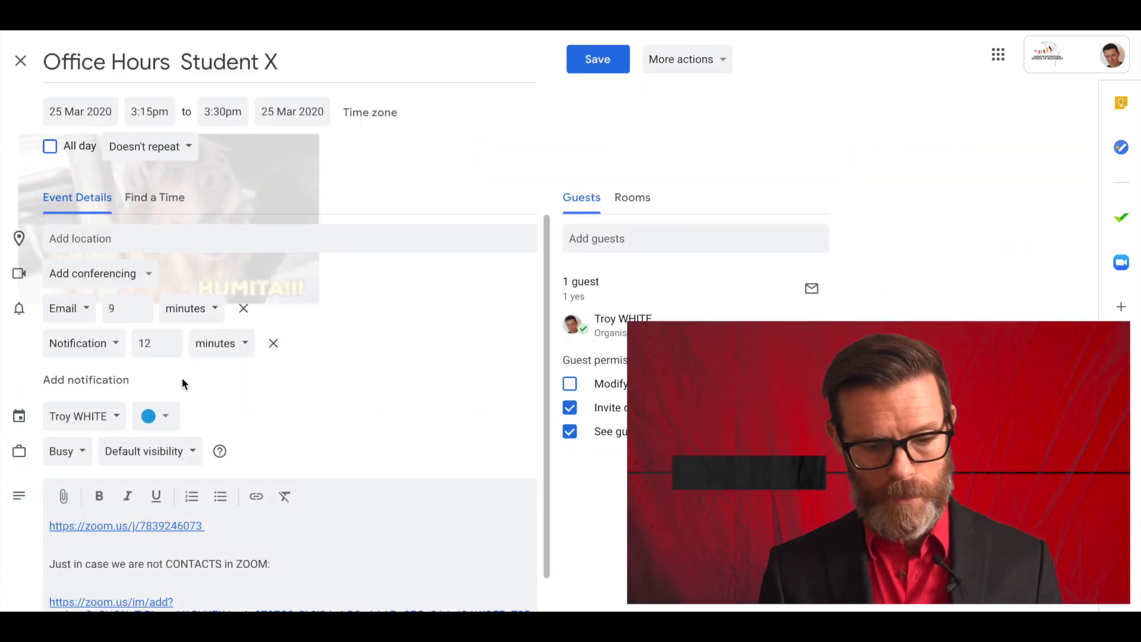
left_click(152, 278)
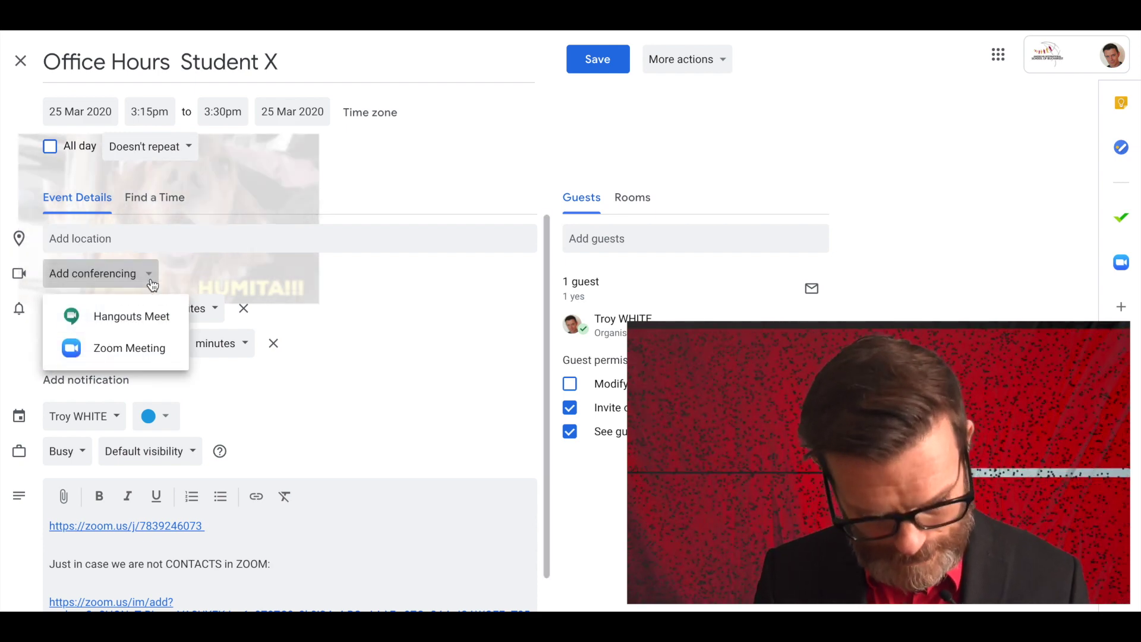
left_click(138, 351)
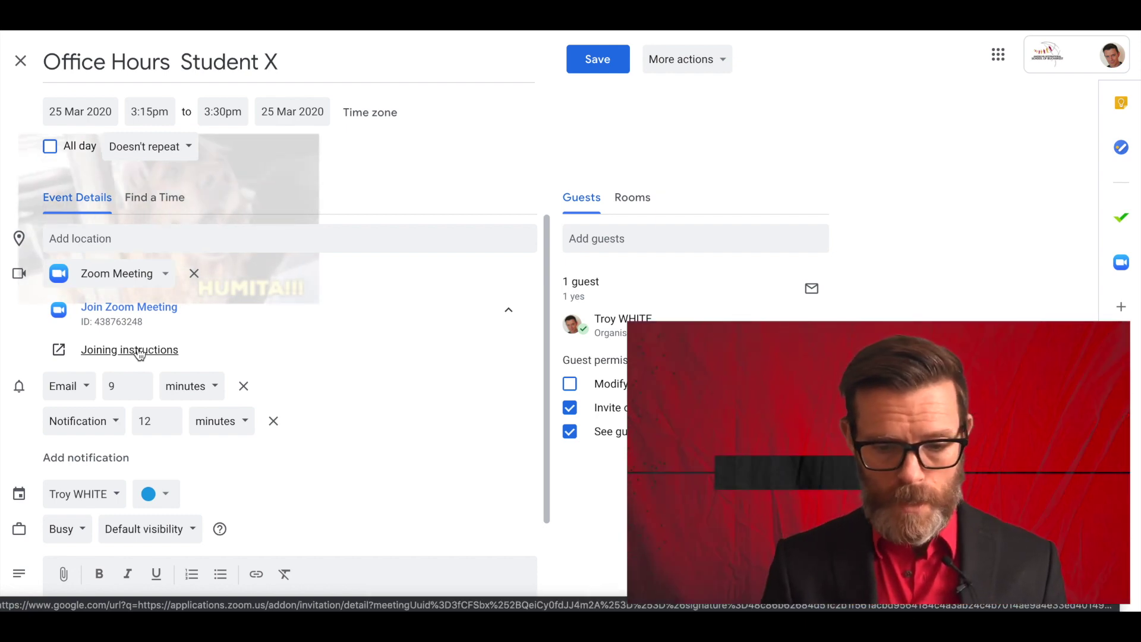
left_click(598, 66)
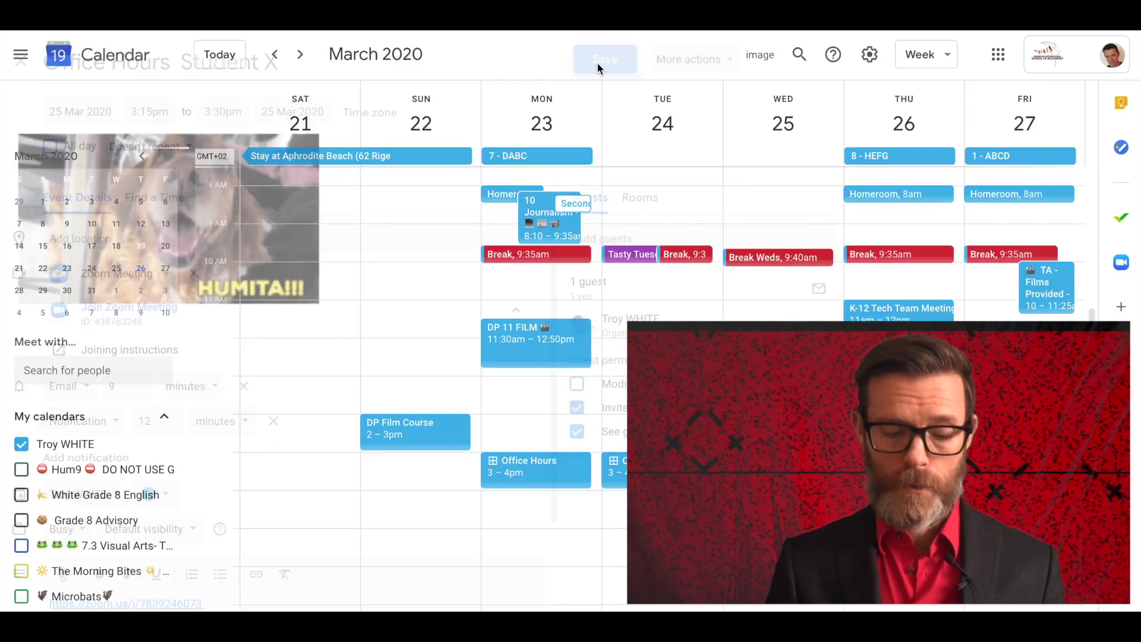
key("super+Tab")
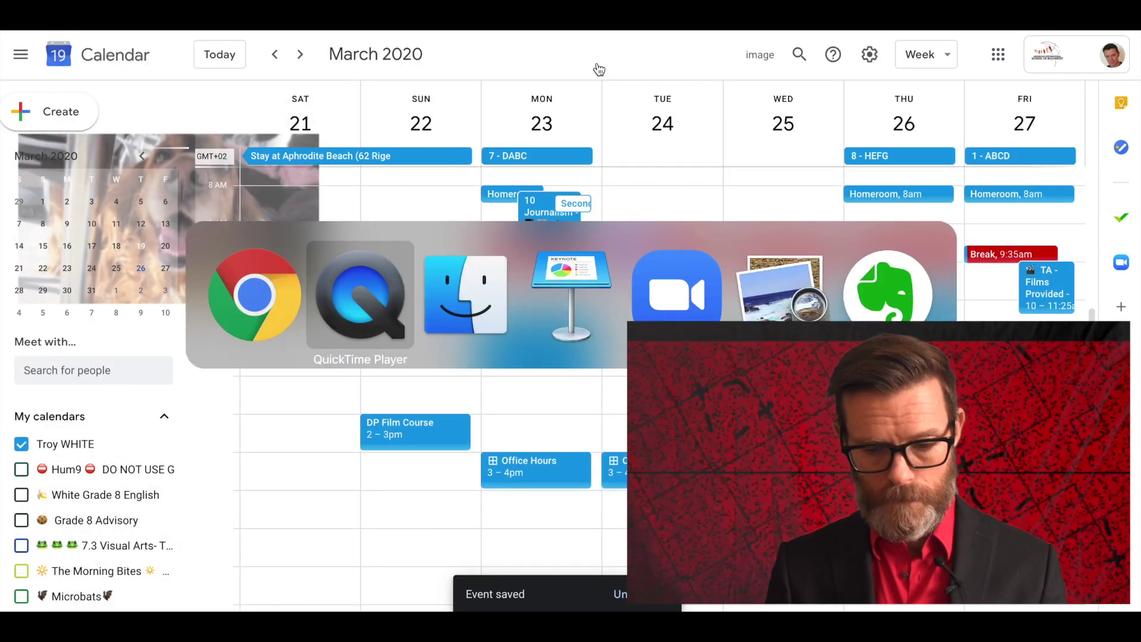
key("super+Tab")
key("super+Tab")
key("super+Tab")
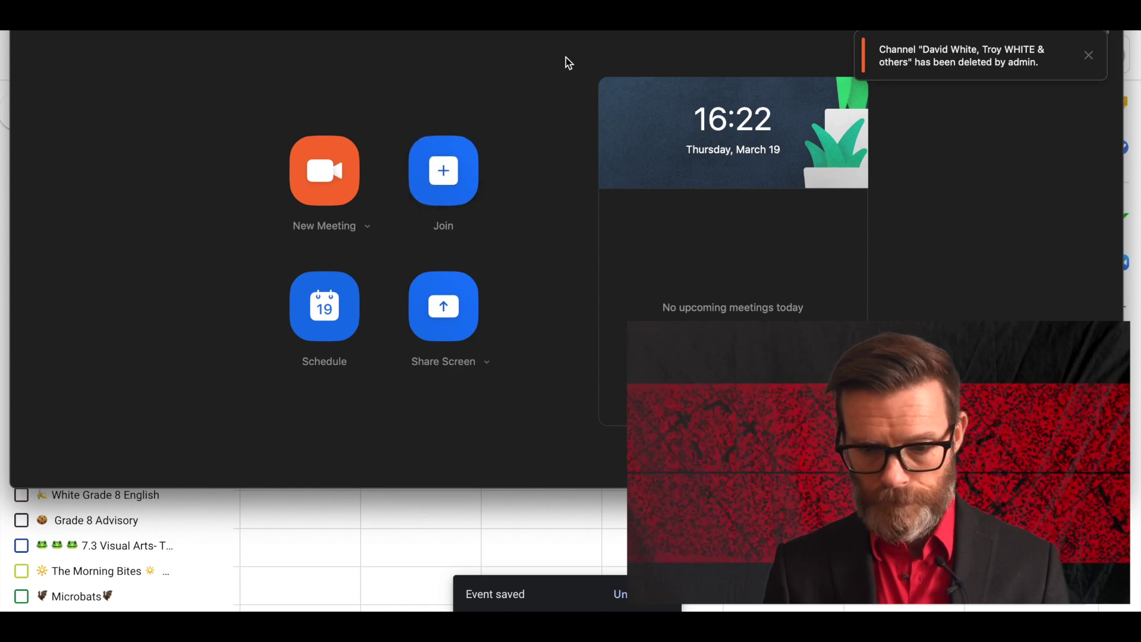
left_click(594, 24)
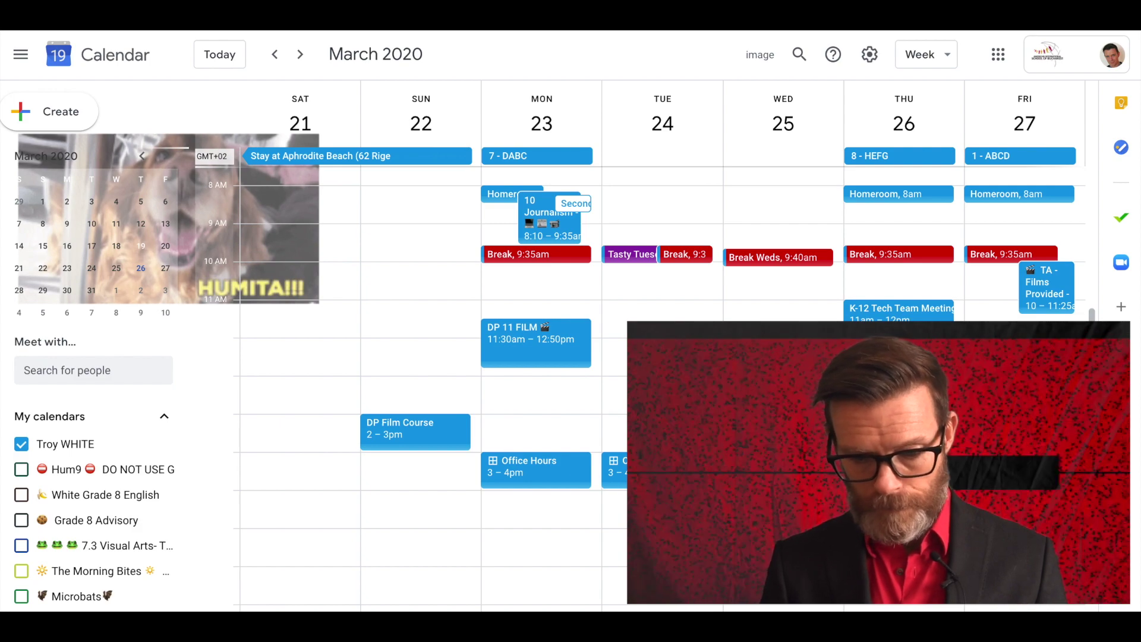
Check the Student X booking and the Zoom meetings list, then open the Office Hours slot details
left_click(783, 462)
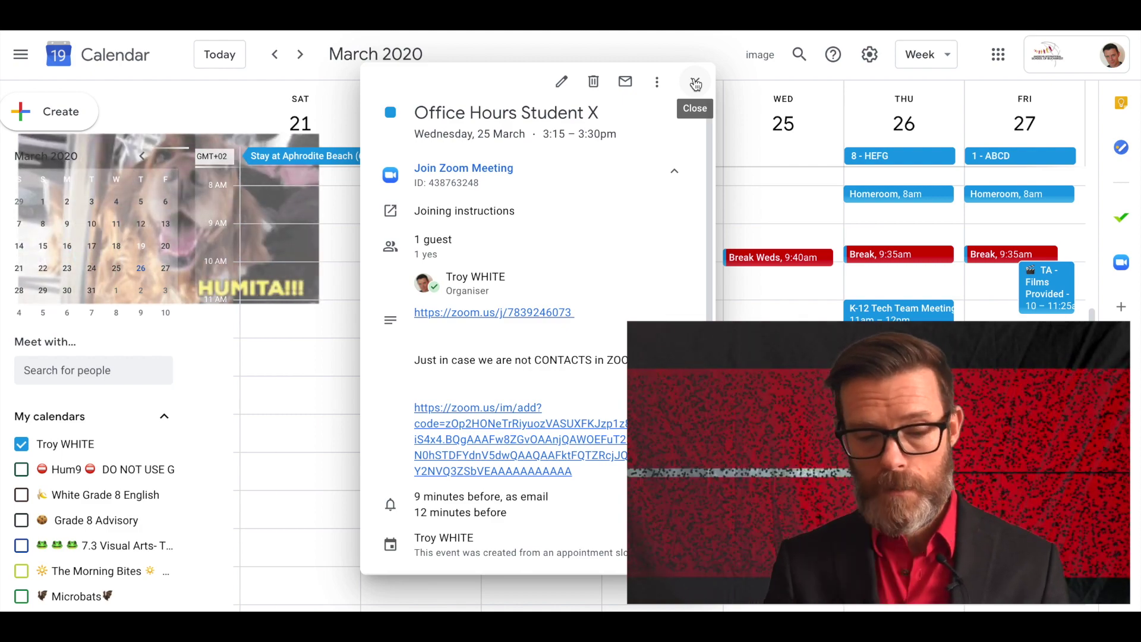
left_click(696, 84)
key("super+Tab")
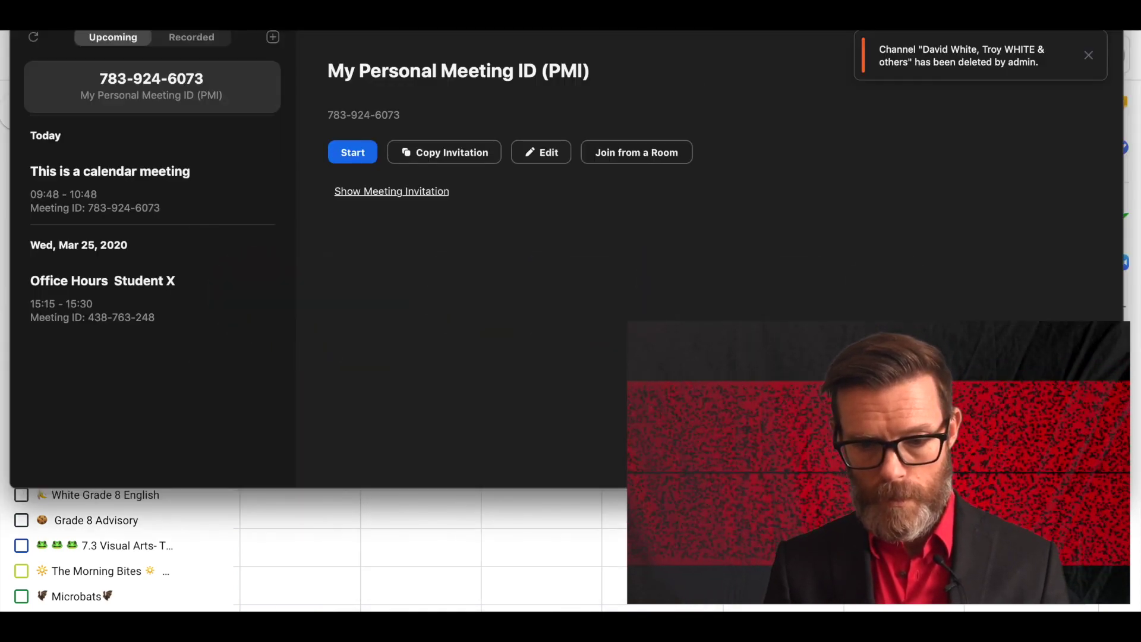
key("super+Tab")
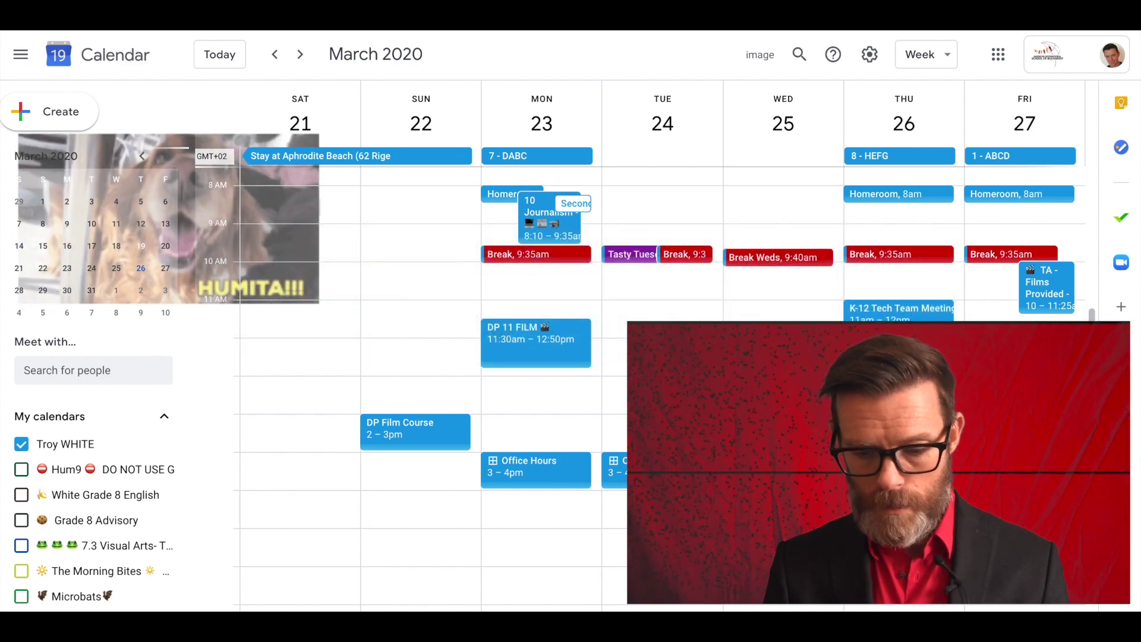
left_click(614, 469)
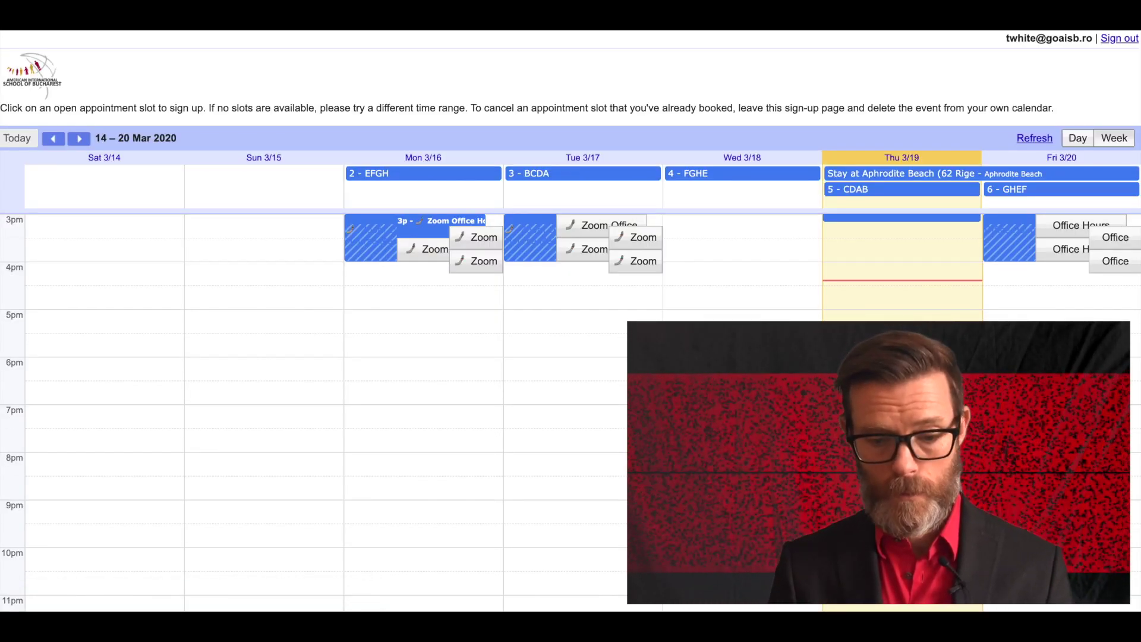
left_click(625, 258)
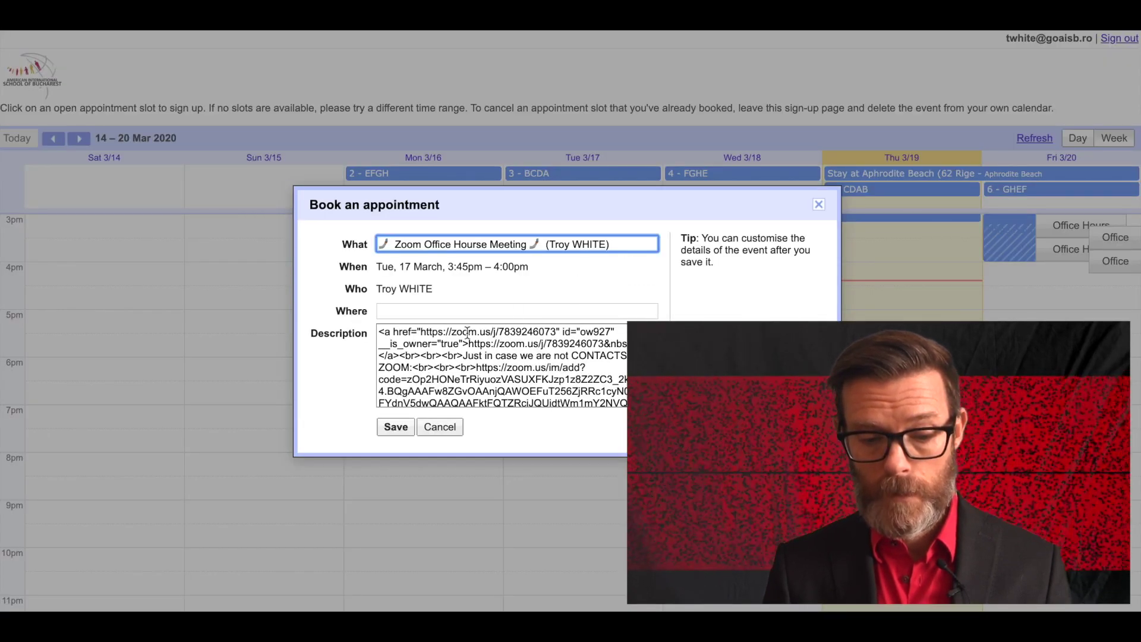
left_click(388, 311)
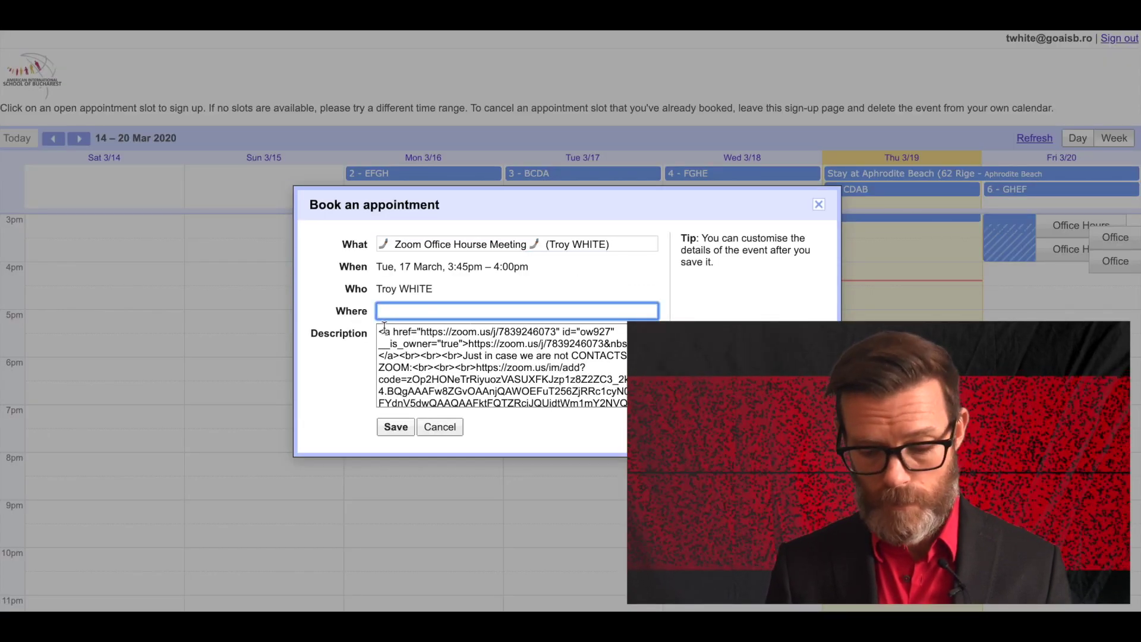
left_click(378, 330)
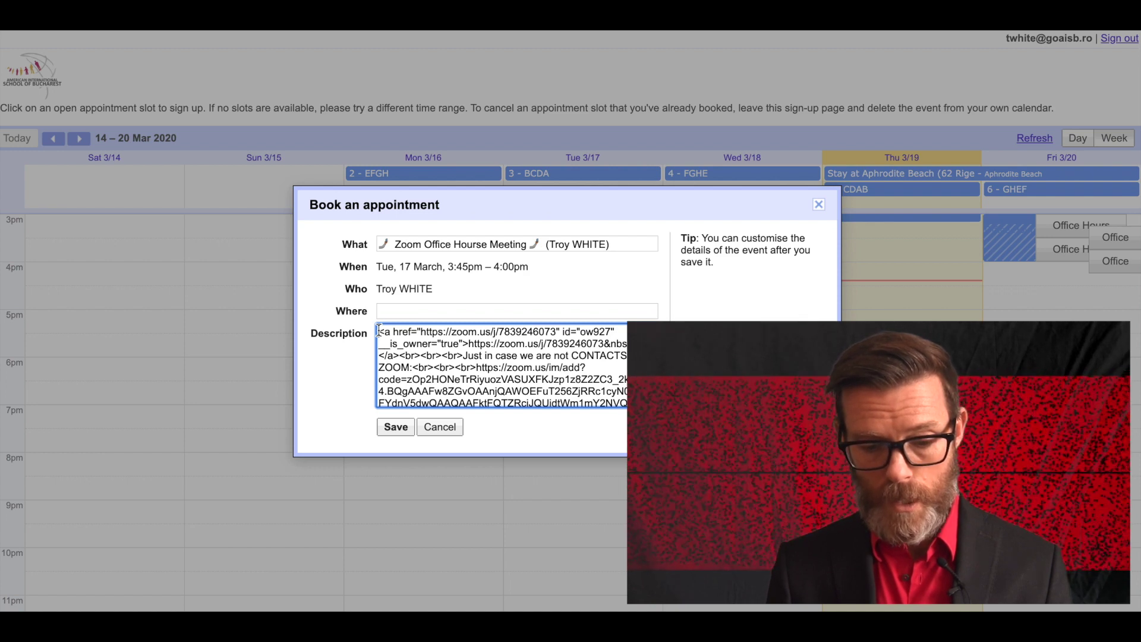
key("Return")
key("Return")
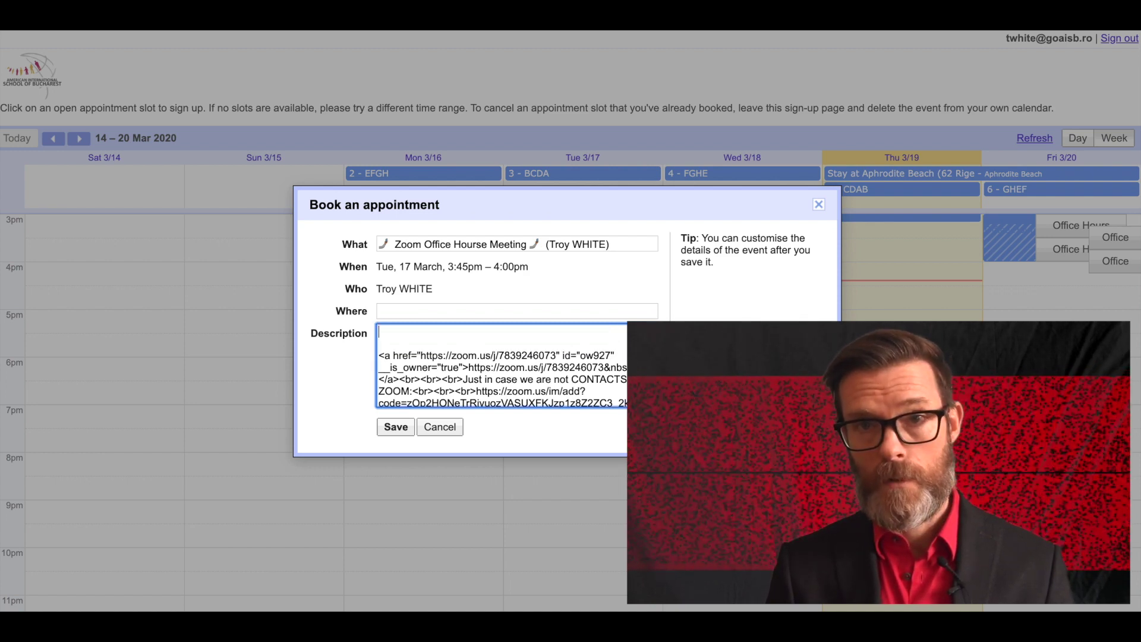
type("dshgdad jhasgjdhagsdhg ajhgsd ahd")
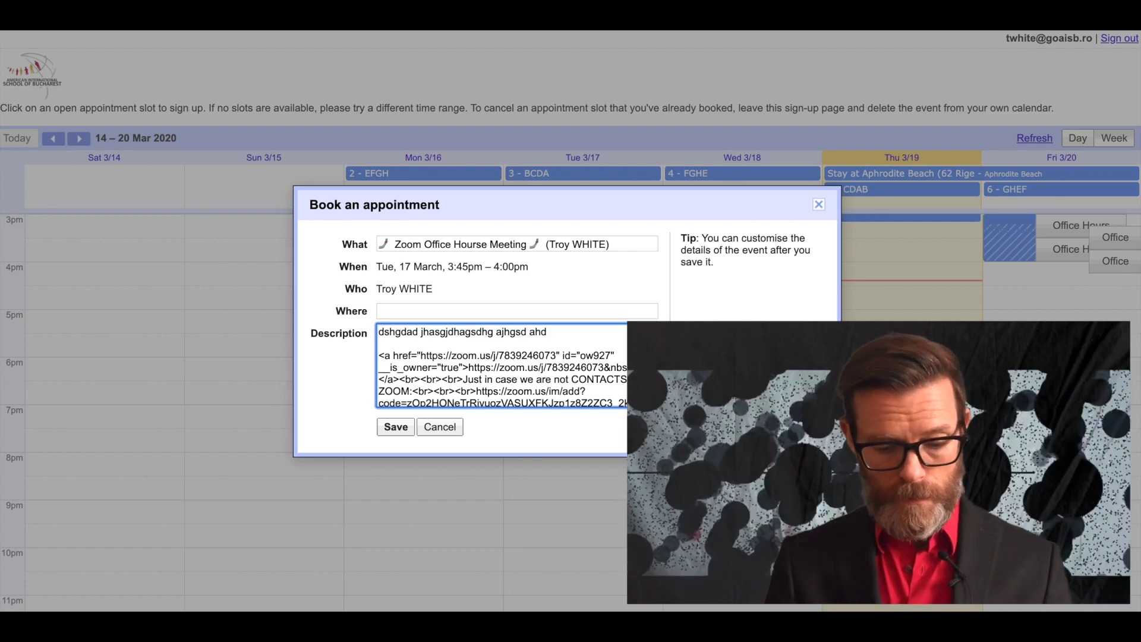
left_click(433, 427)
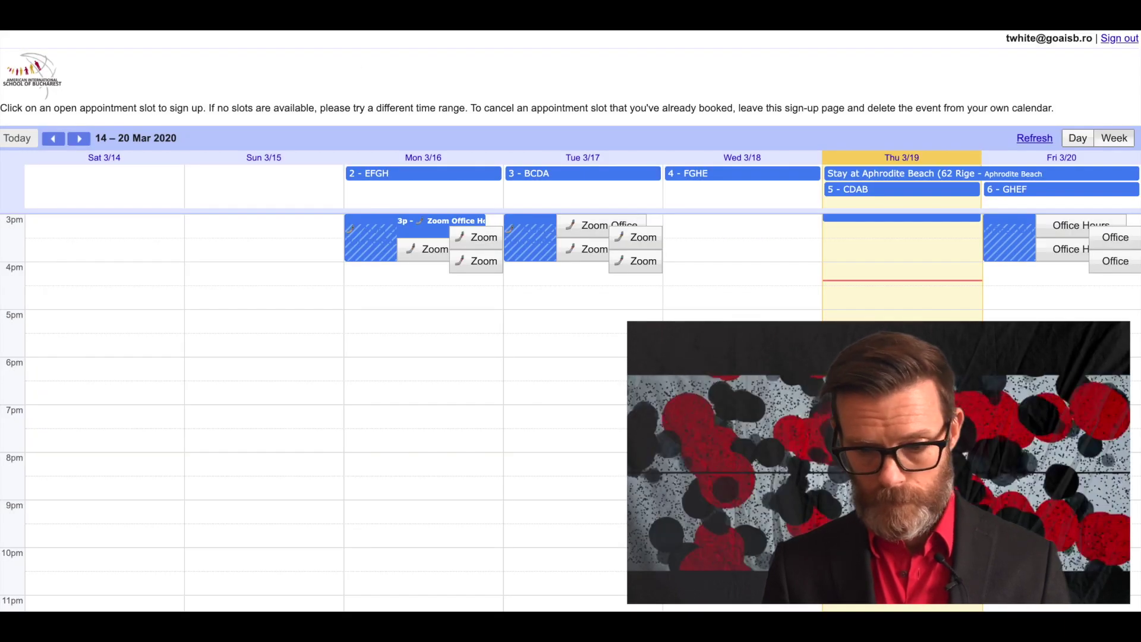
Copy the Office Hours appointment page link address and close the event details
key("ctrl+w")
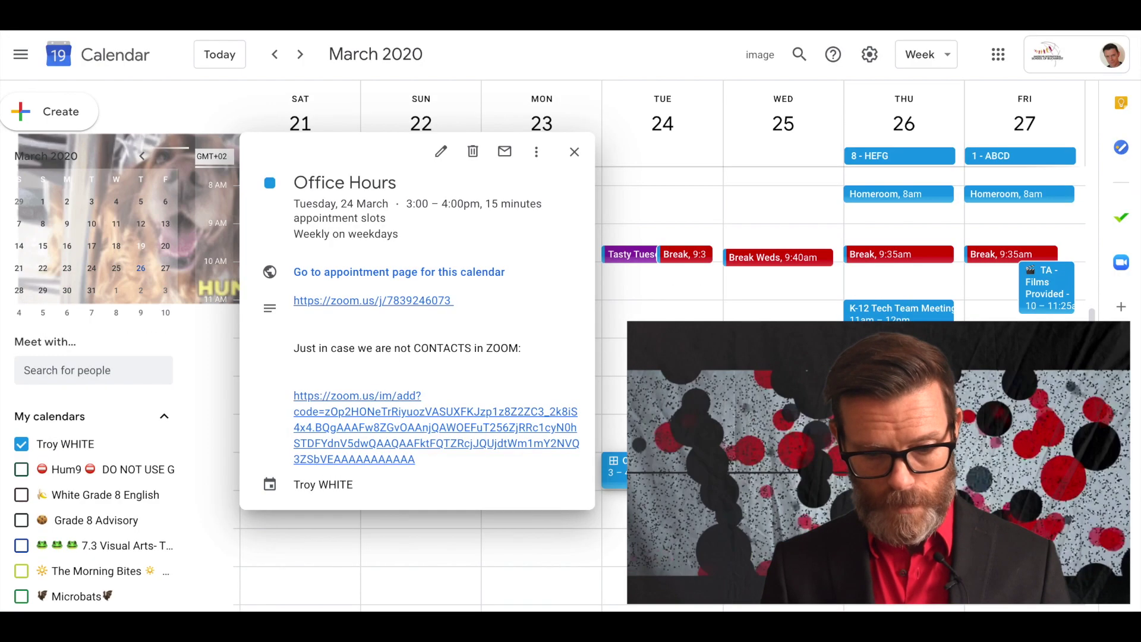
right_click(374, 274)
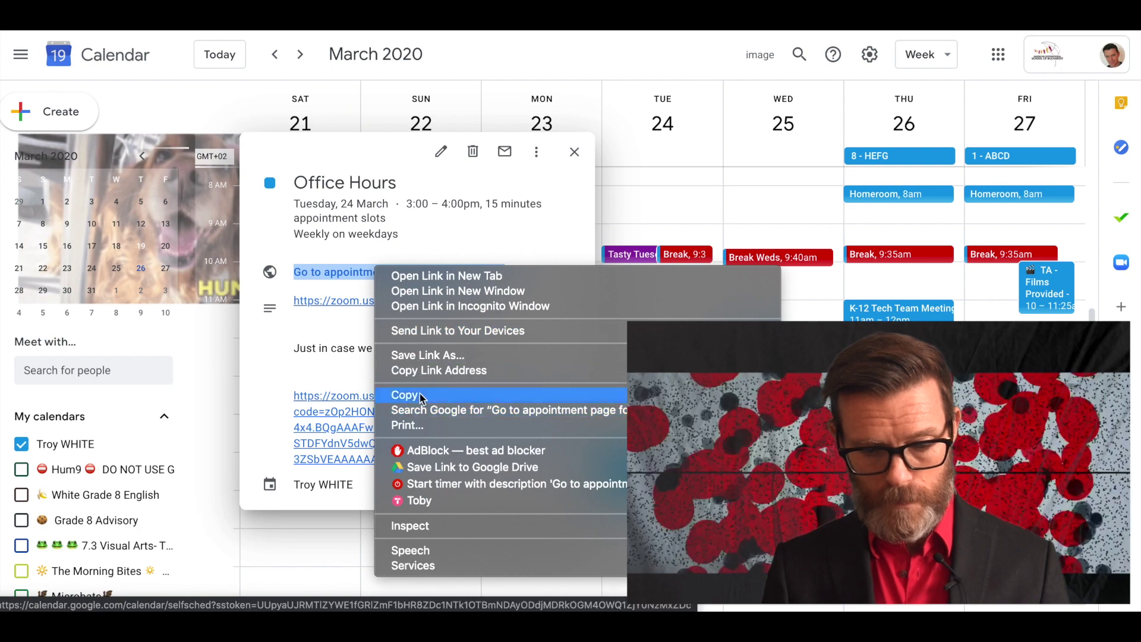
left_click(419, 373)
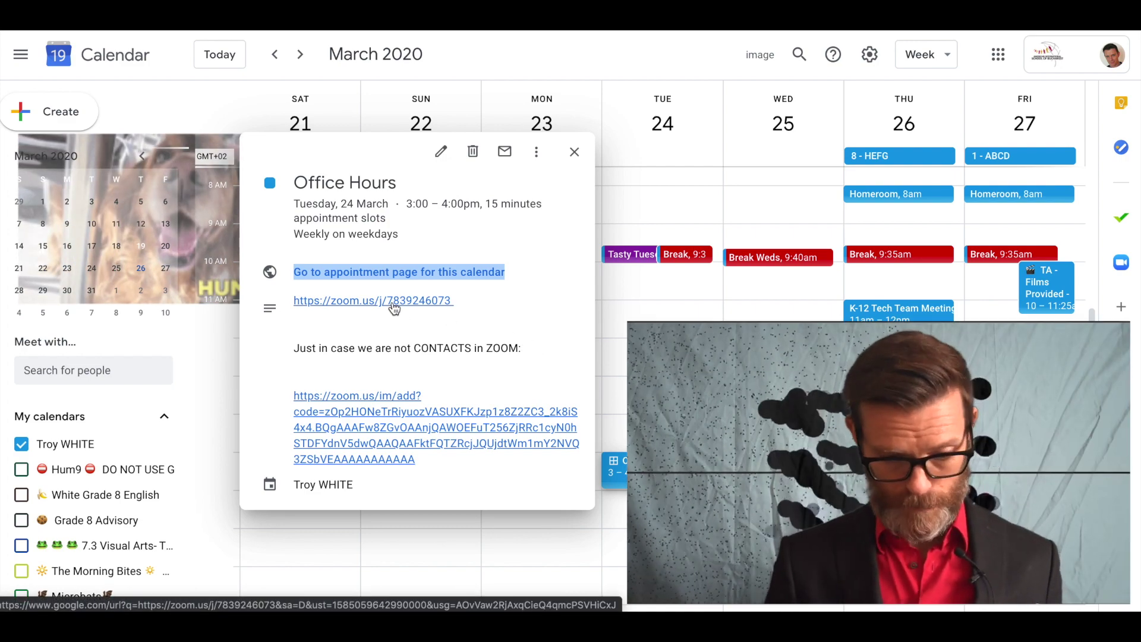
left_click(387, 323)
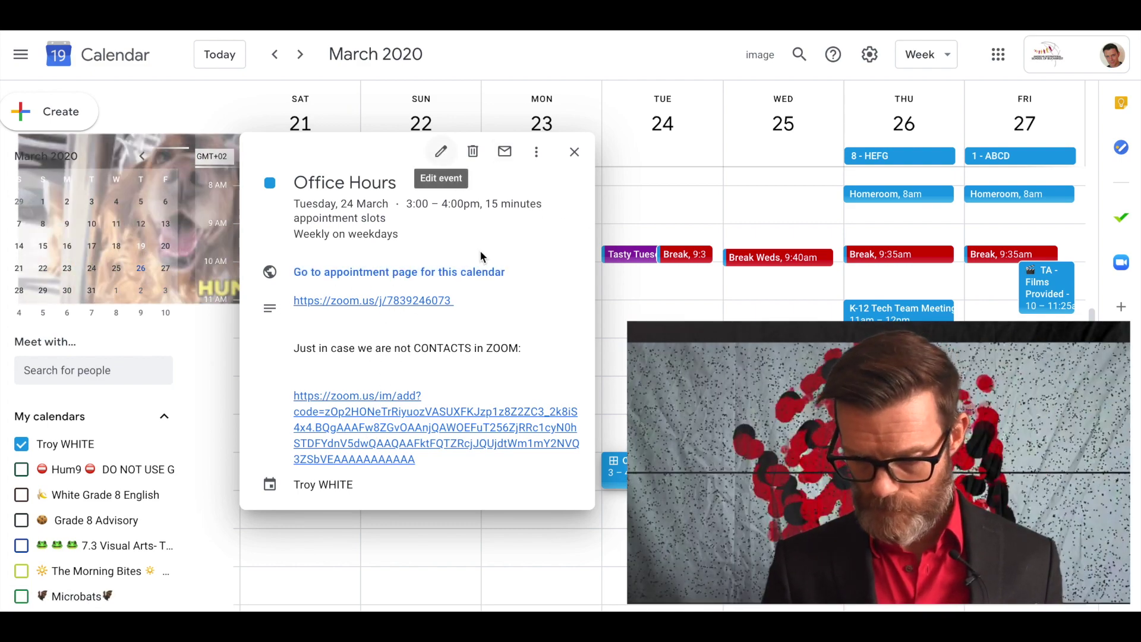
left_click(442, 153)
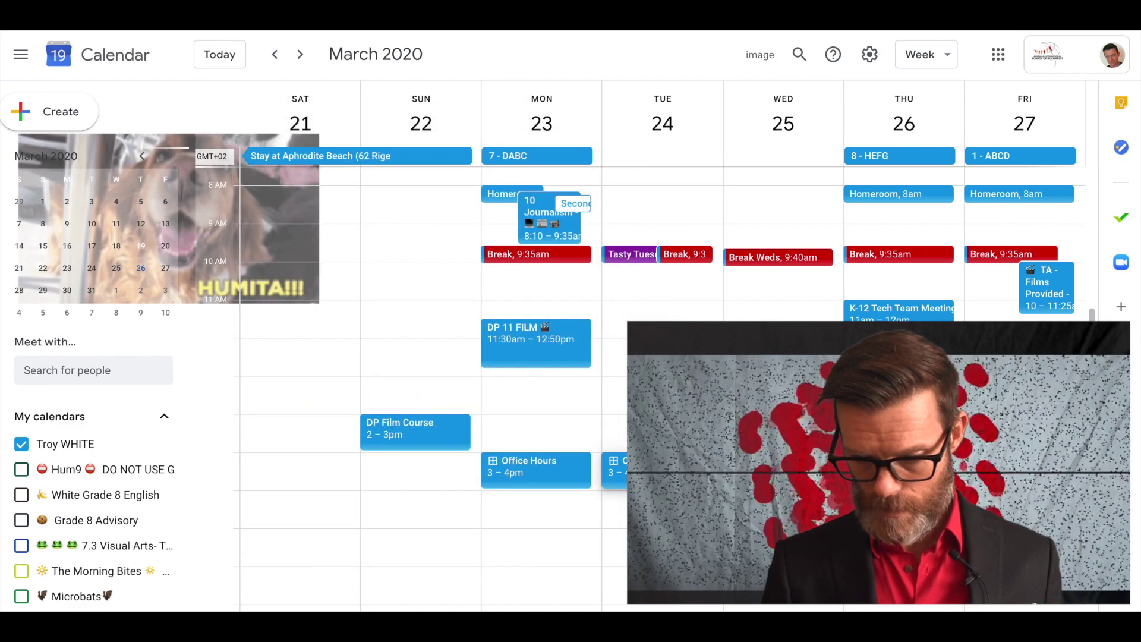
View the Office Hours Student X booking on Wednesday 25 March, then browse add-ons that work with Calendar
left_click(772, 464)
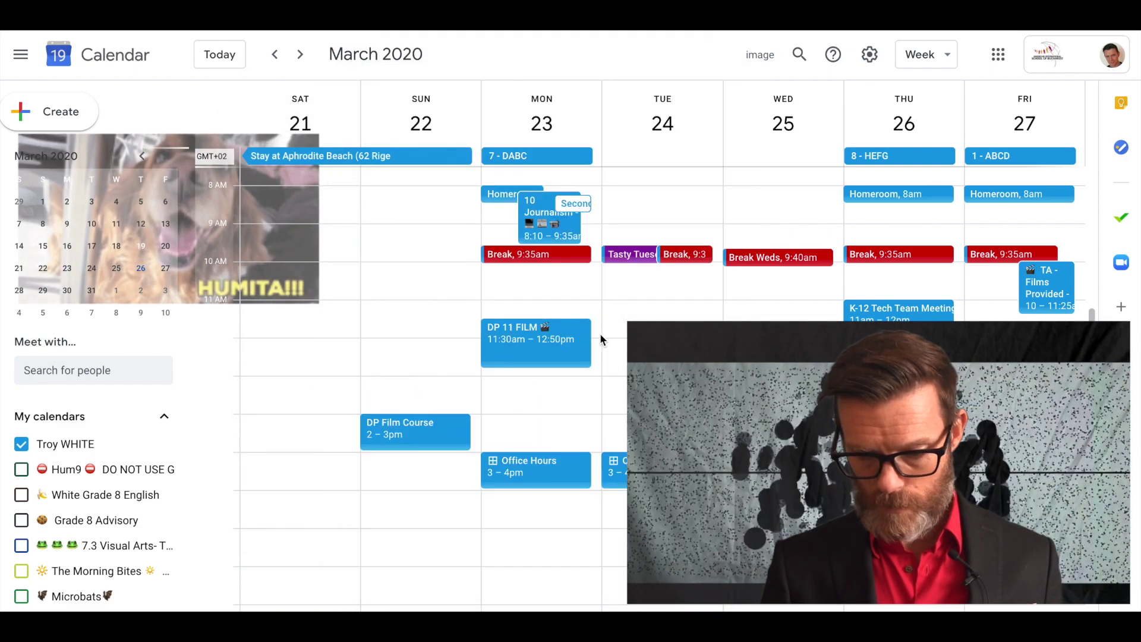
key("Escape")
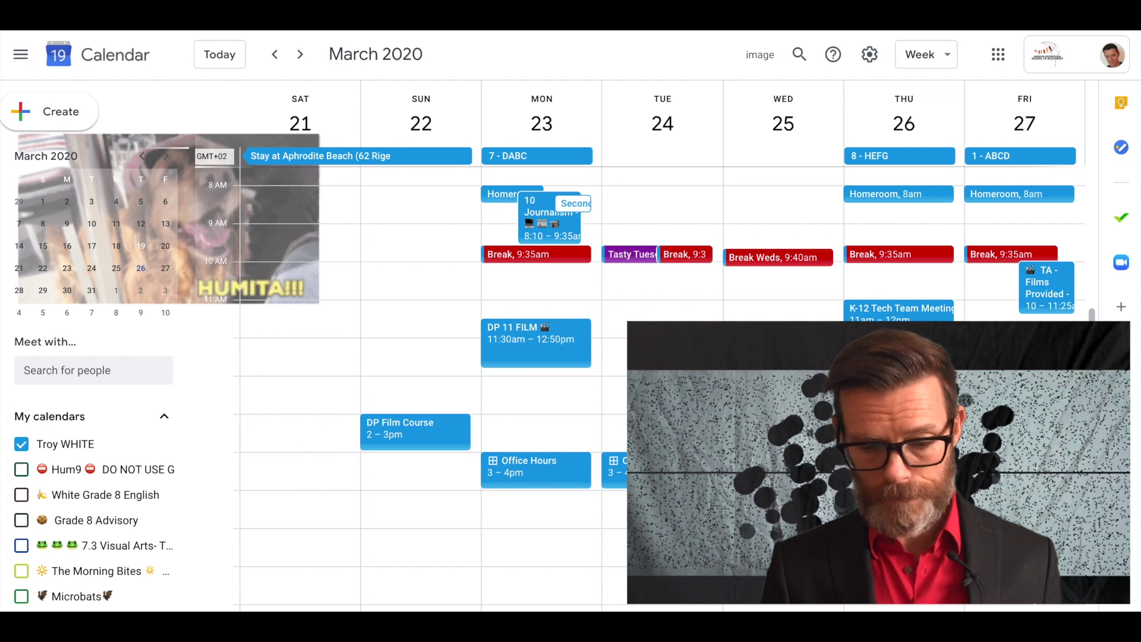
key("Return")
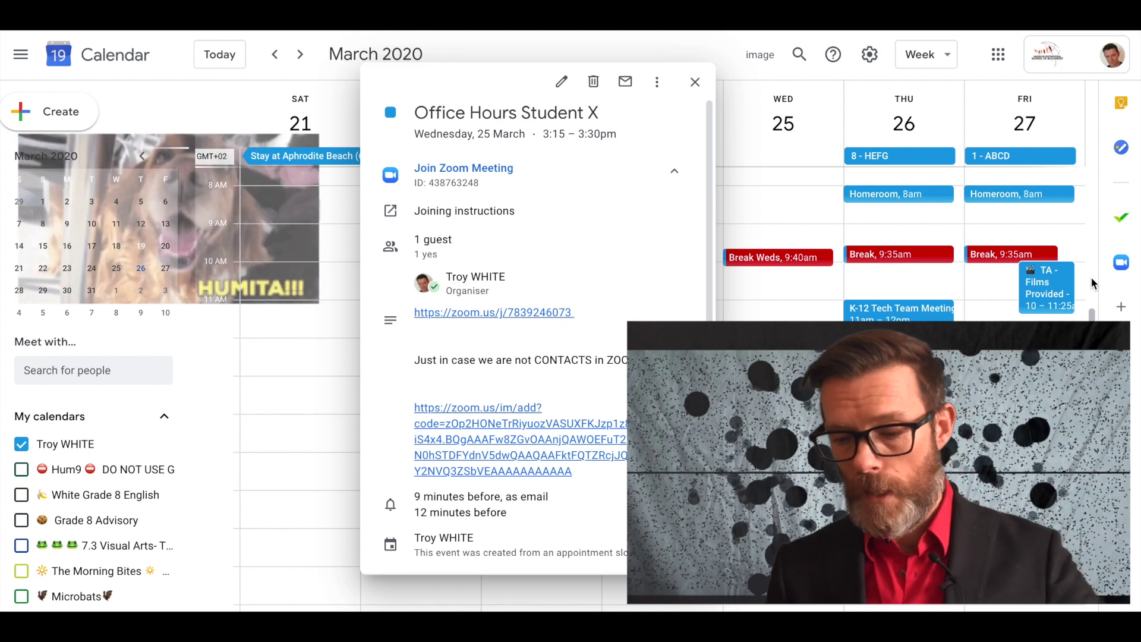
left_click(1121, 309)
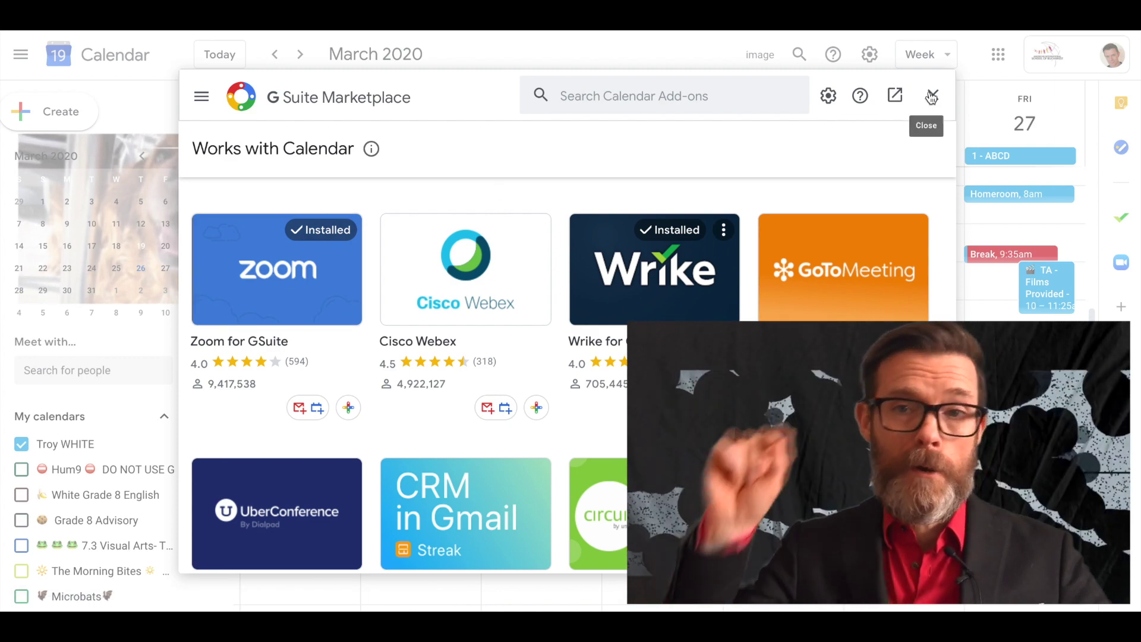
Close the Works with Calendar add-ons panel to return to the 21–27 March week view
left_click(932, 95)
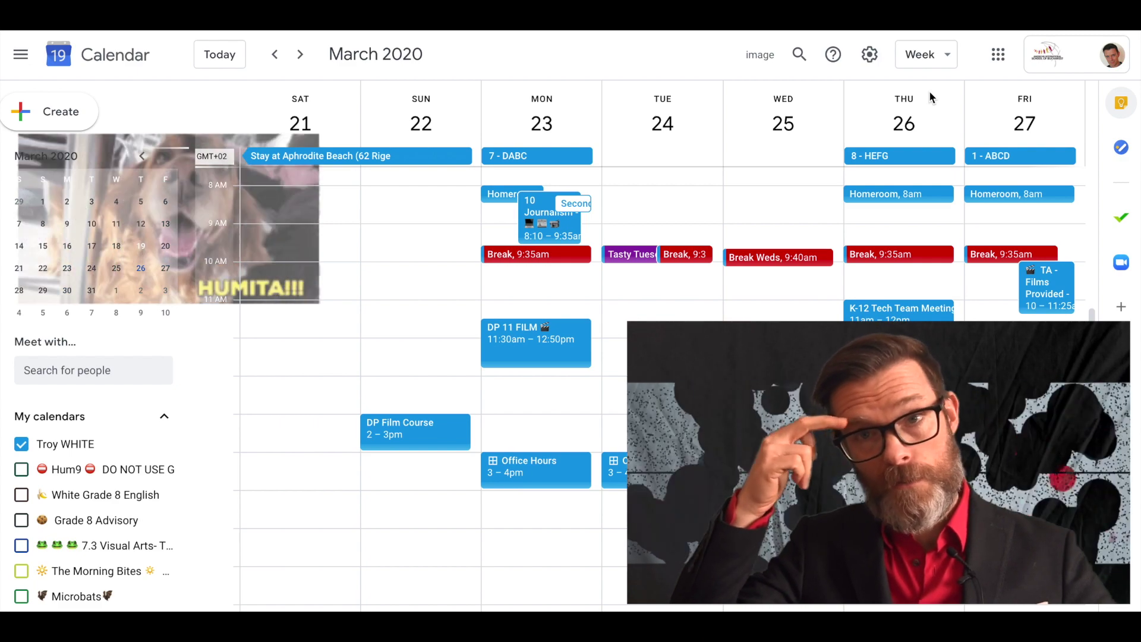